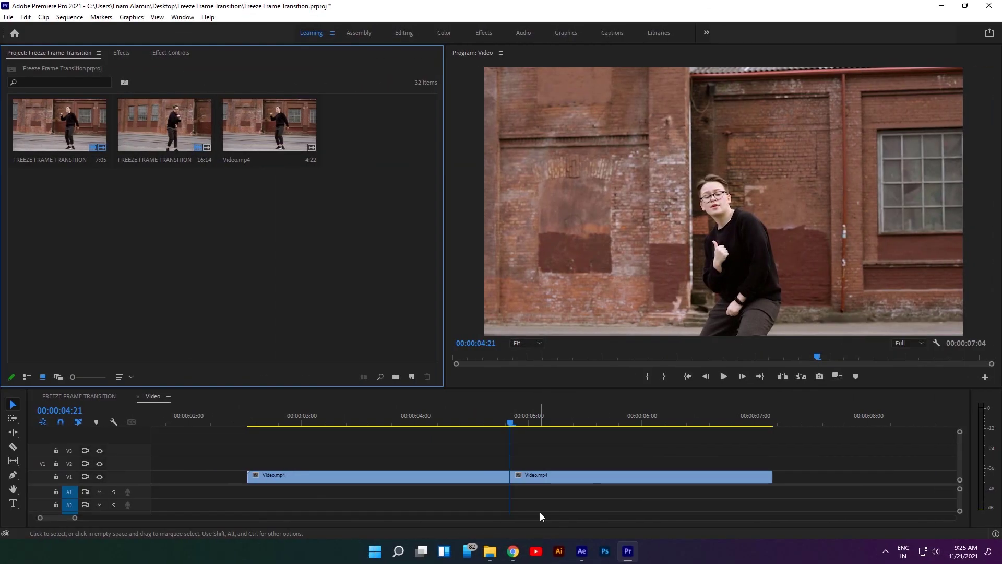
# Step: Play the sequence, park the playhead at 00:00:04:21 and select the second Video.mp4 clip
pyautogui.click(340, 424)
pyautogui.press('space')
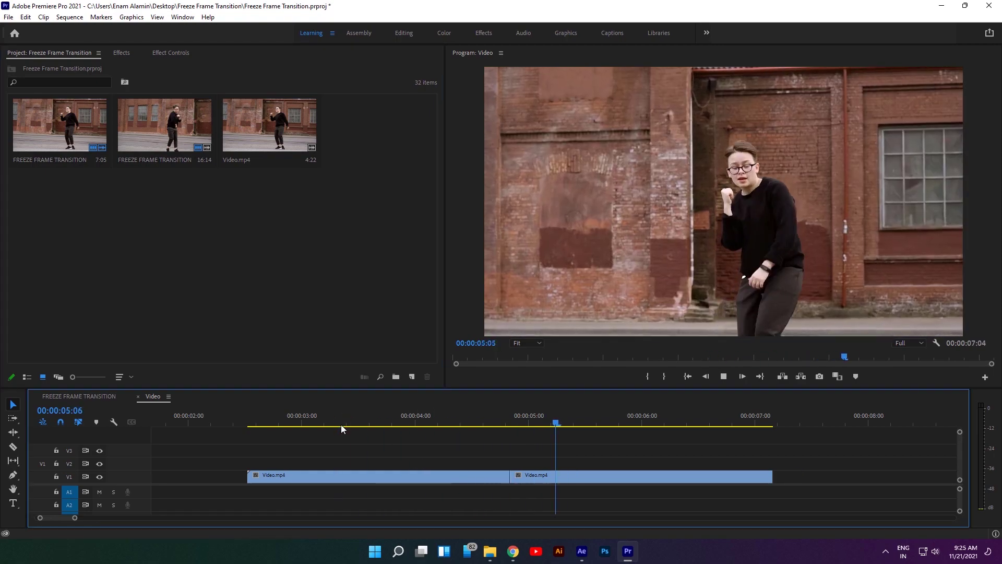
pyautogui.press('space')
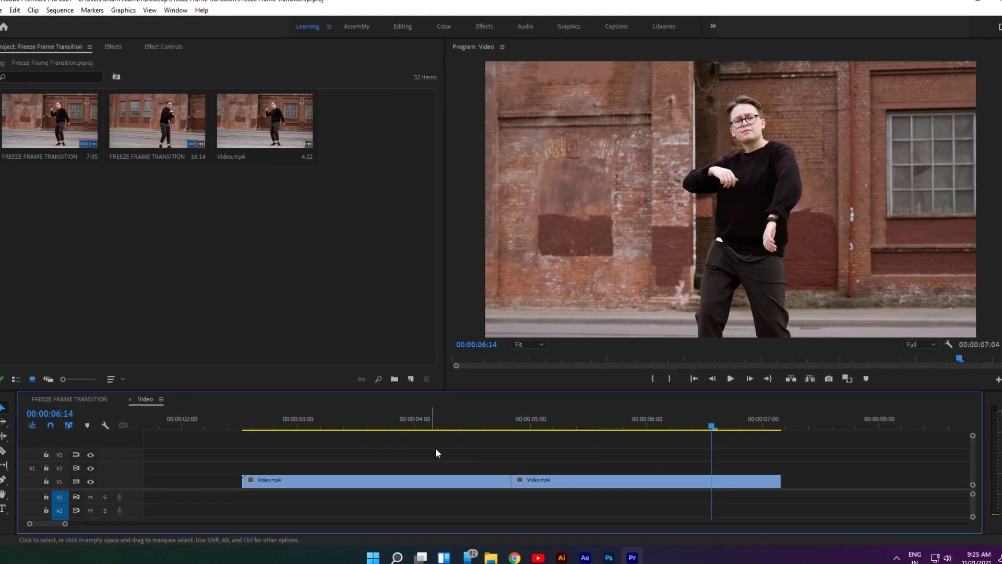
pyautogui.moveTo(553, 430); pyautogui.dragTo(513, 433)
pyautogui.click(584, 542)
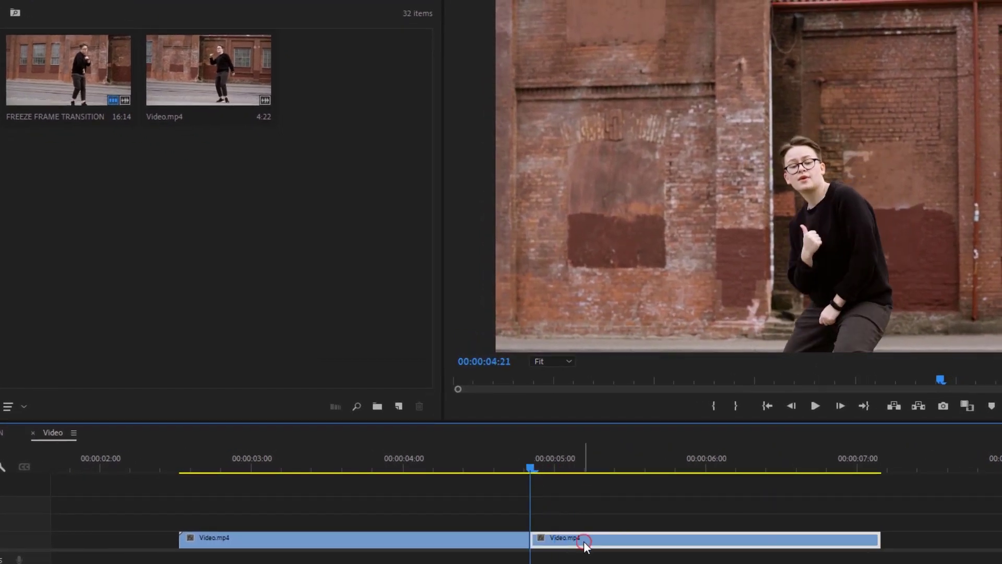
# Step: Export the current frame as a PNG still imported into the project
pyautogui.click(943, 412)
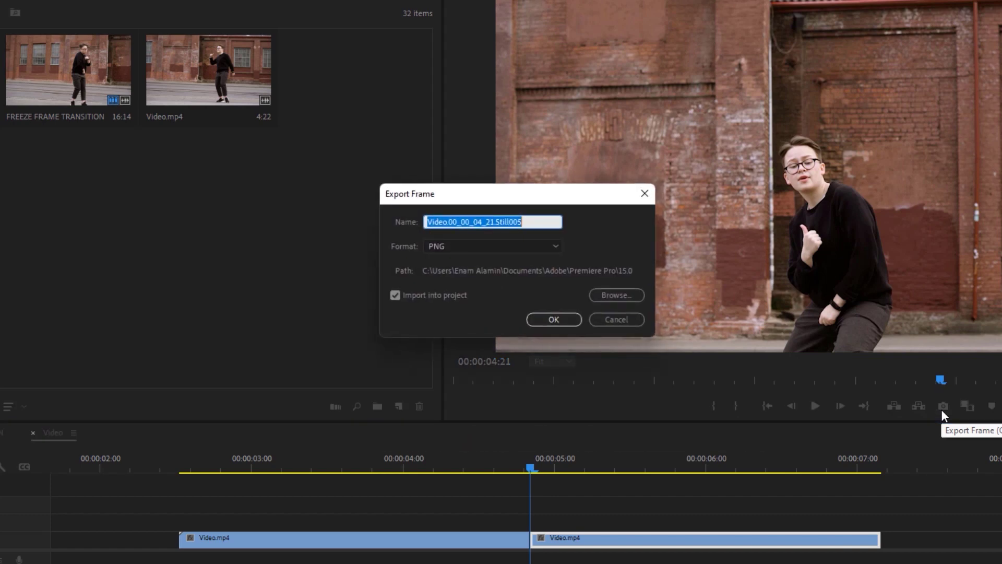
pyautogui.click(557, 246)
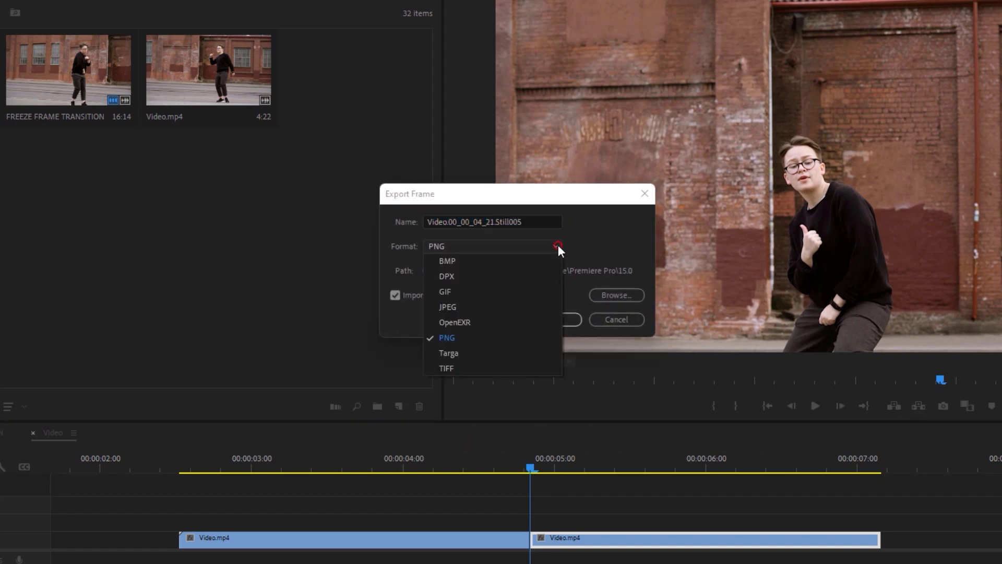
pyautogui.click(496, 342)
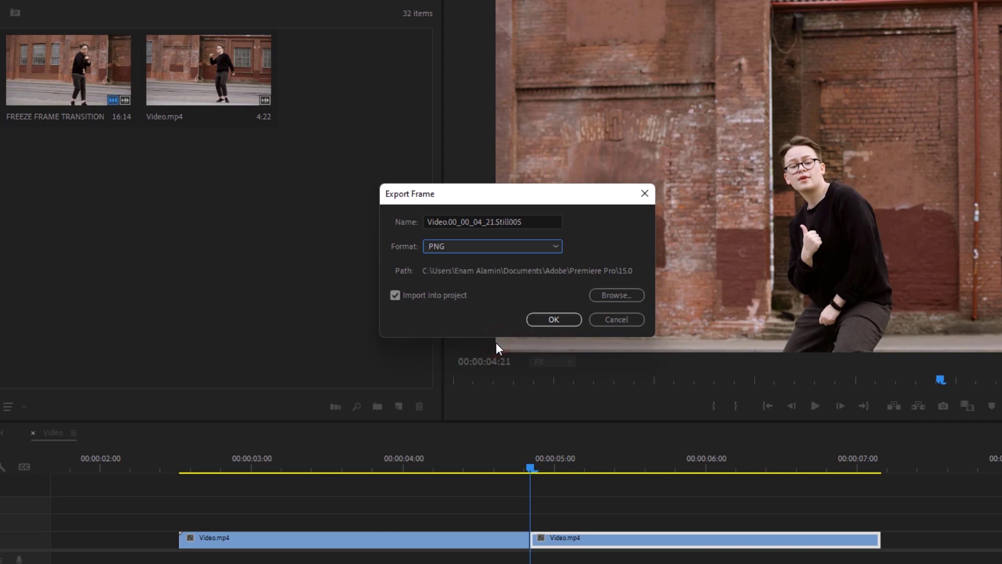
pyautogui.click(400, 297)
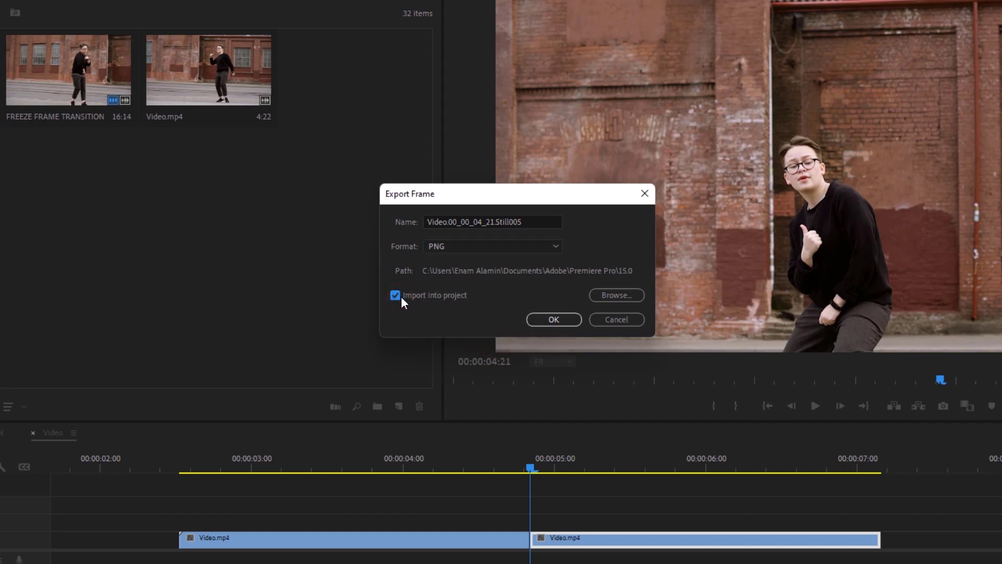
pyautogui.click(579, 318)
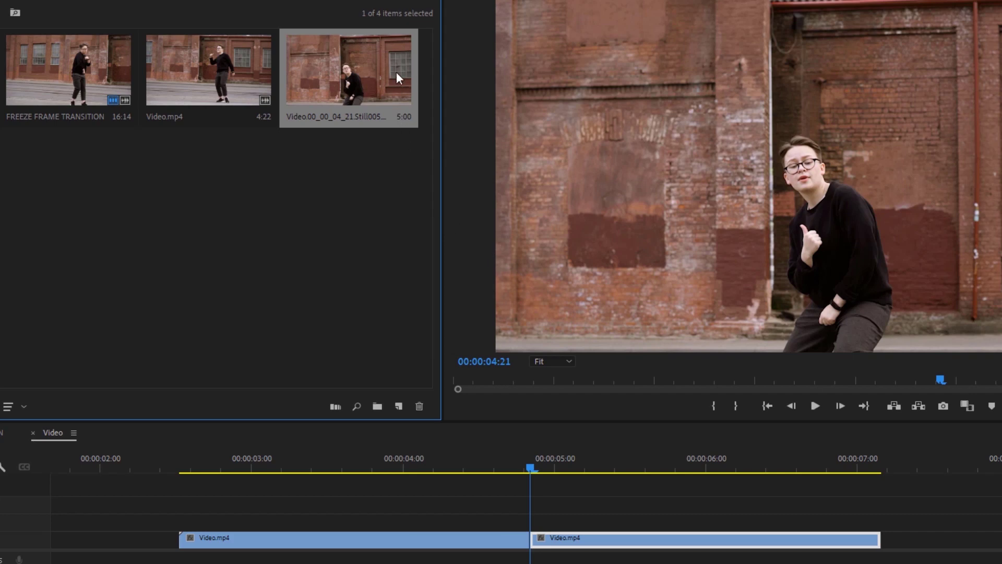
# Step: Place the still on V2 at 00:00:04:21 and send it to Photoshop for editing
pyautogui.moveTo(397, 73); pyautogui.dragTo(589, 528)
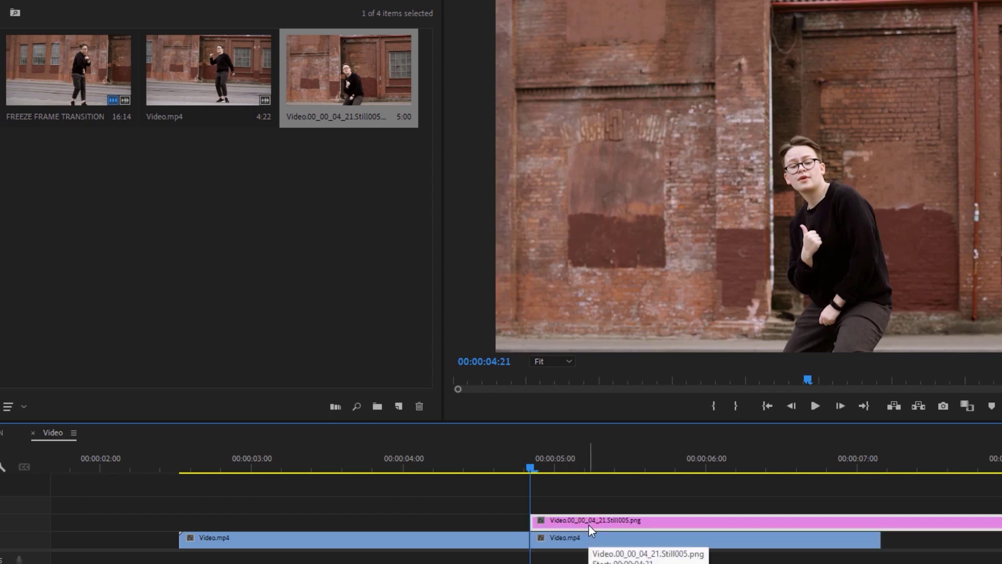
pyautogui.rightClick(589, 525)
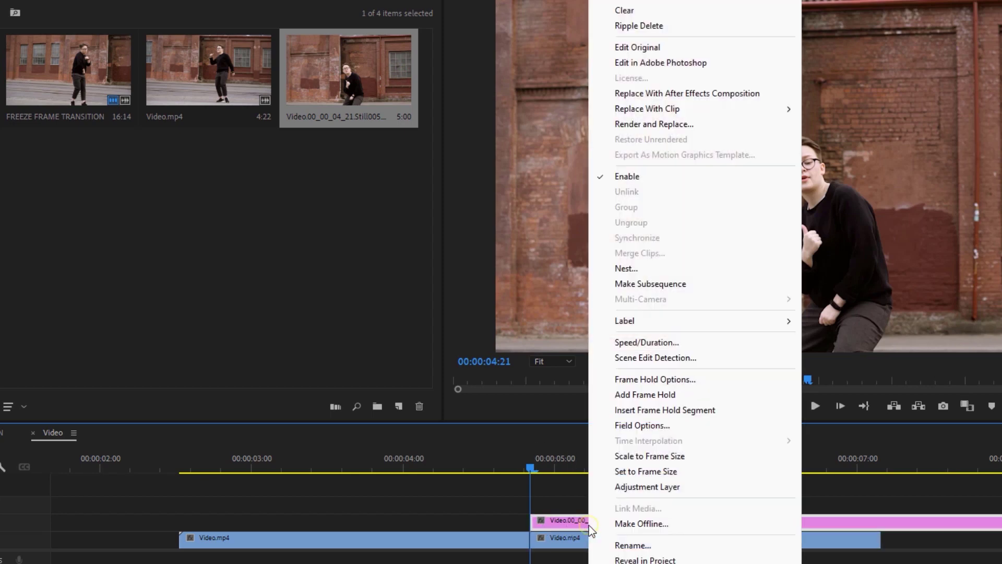
pyautogui.click(725, 67)
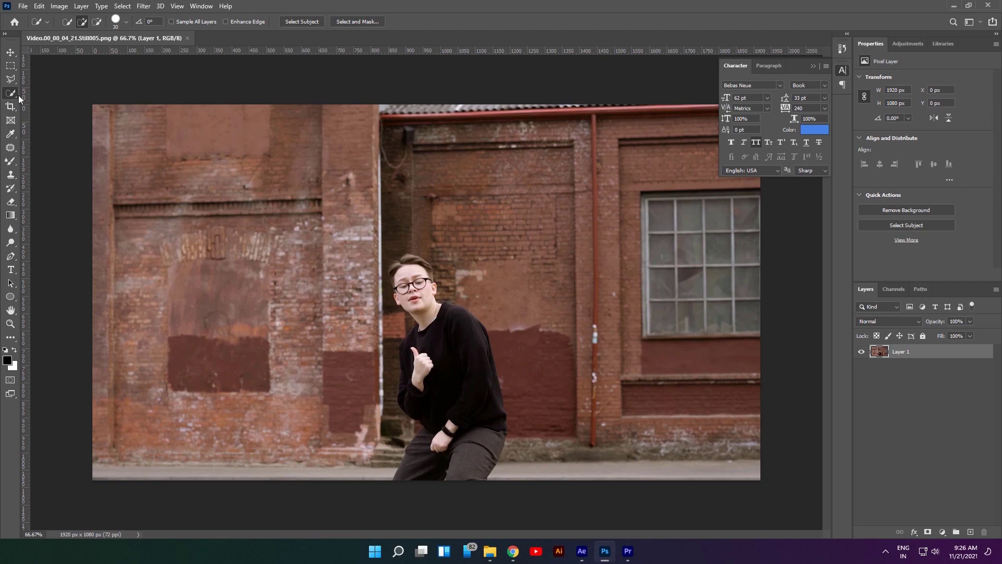
# Step: Select the dancer, invert the selection, delete the brick background, then return to Premiere Pro
pyautogui.scroll(3, 447, 359)
pyautogui.moveTo(446, 358)
pyautogui.mouseDown()
pyautogui.moveTo(445, 271)
pyautogui.moveTo(475, 331)
pyautogui.moveTo(369, 228)
pyautogui.moveTo(356, 159)
pyautogui.moveTo(339, 272)
pyautogui.moveTo(368, 342)
pyautogui.mouseUp()
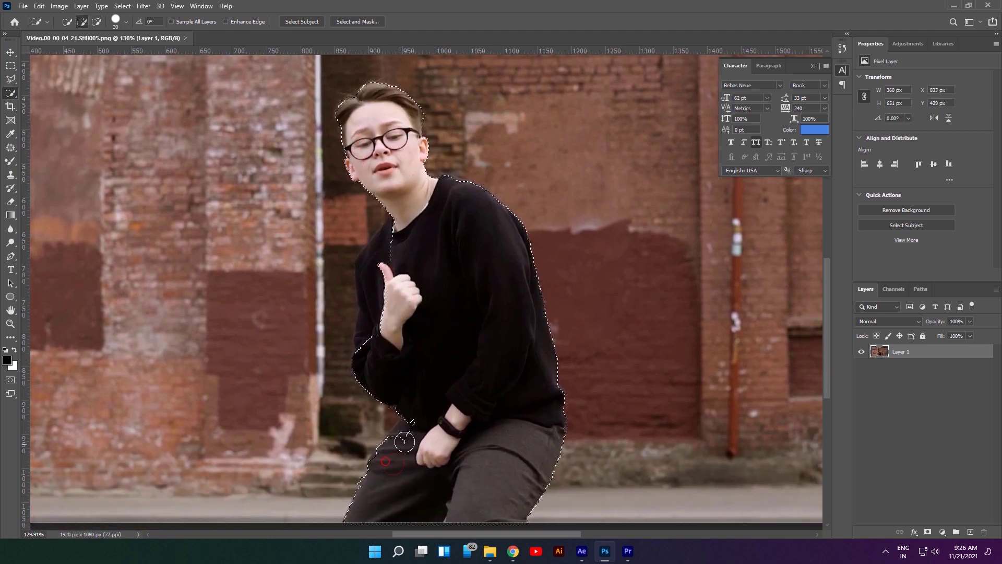
pyautogui.moveTo(420, 433)
pyautogui.mouseDown()
pyautogui.moveTo(378, 486)
pyautogui.moveTo(384, 251)
pyautogui.moveTo(429, 247)
pyautogui.mouseUp()
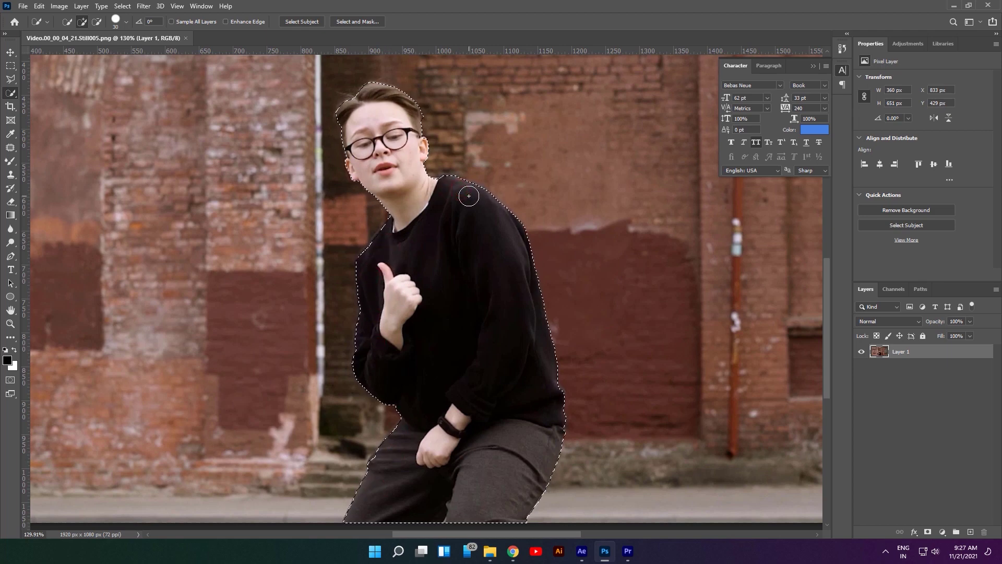
pyautogui.hotkey('ctrl', 'shift', 'i')
pyautogui.press('Delete')
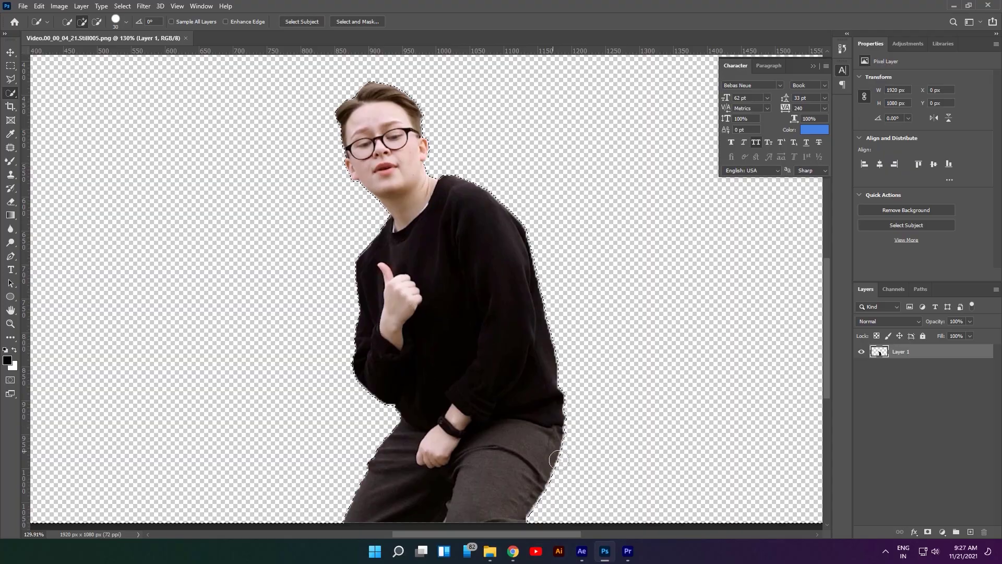
pyautogui.click(629, 556)
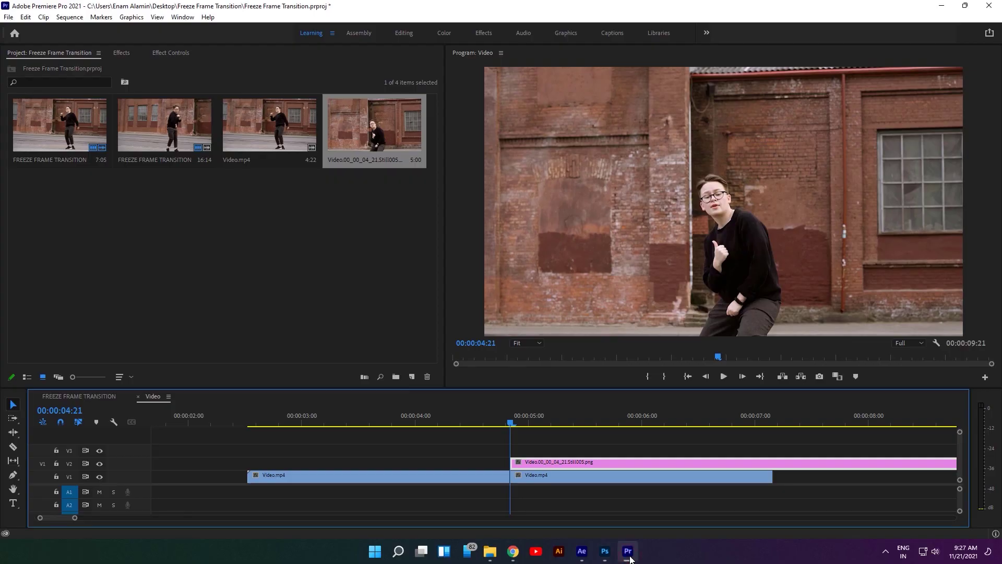
# Step: Nest the V2 still clip as Nested Sequence 11
pyautogui.moveTo(522, 424); pyautogui.dragTo(583, 468)
pyautogui.rightClick(588, 501)
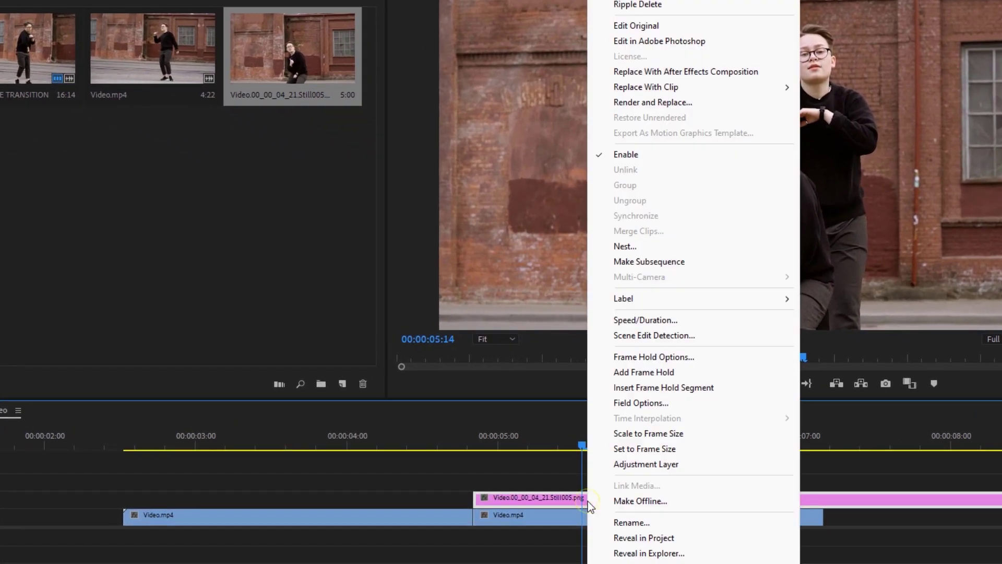
pyautogui.click(625, 246)
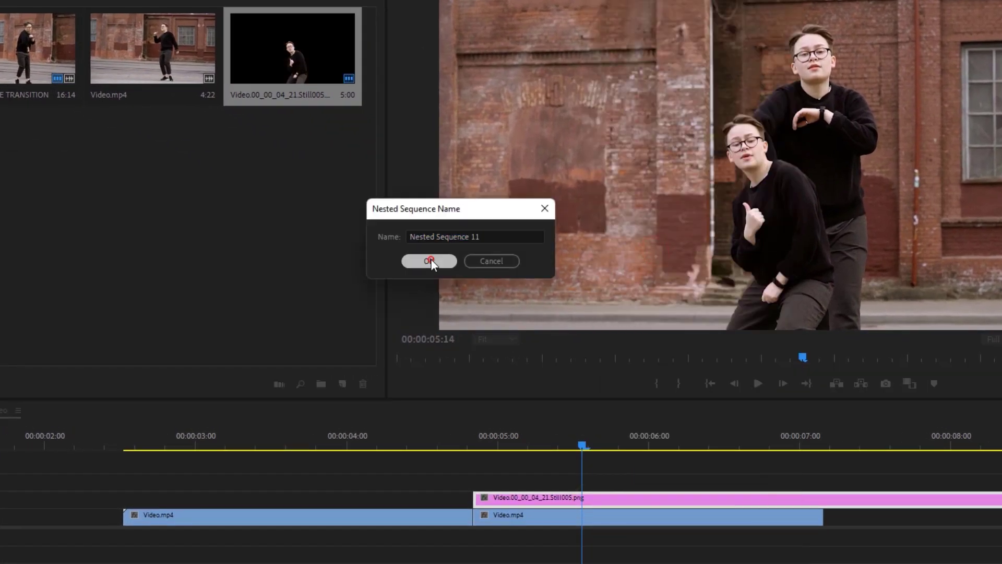
pyautogui.click(430, 259)
# Step: Cut Nested Sequence 11 at 00:00:05:06 and delete the part after the cut
pyautogui.click(478, 434)
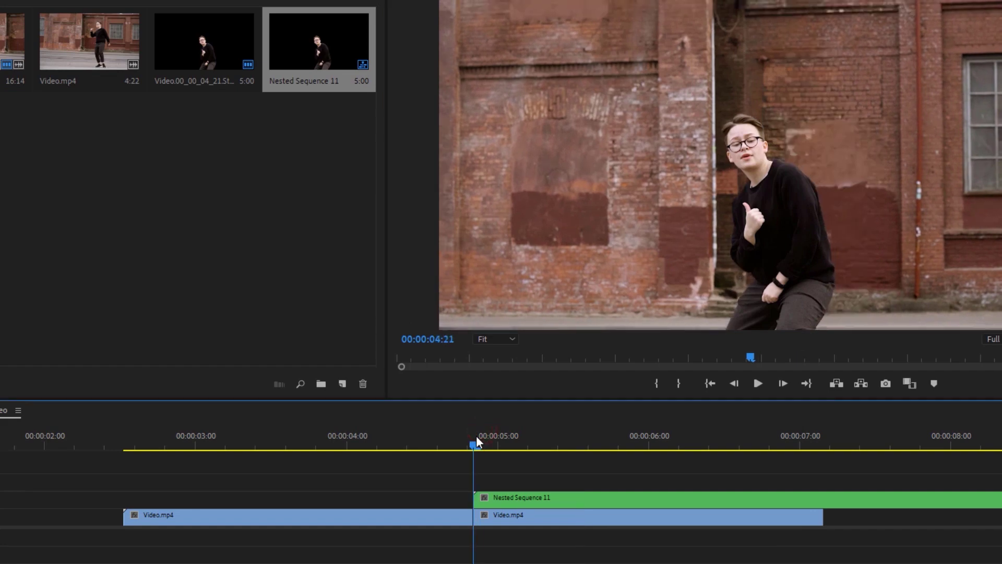
pyautogui.click(512, 503)
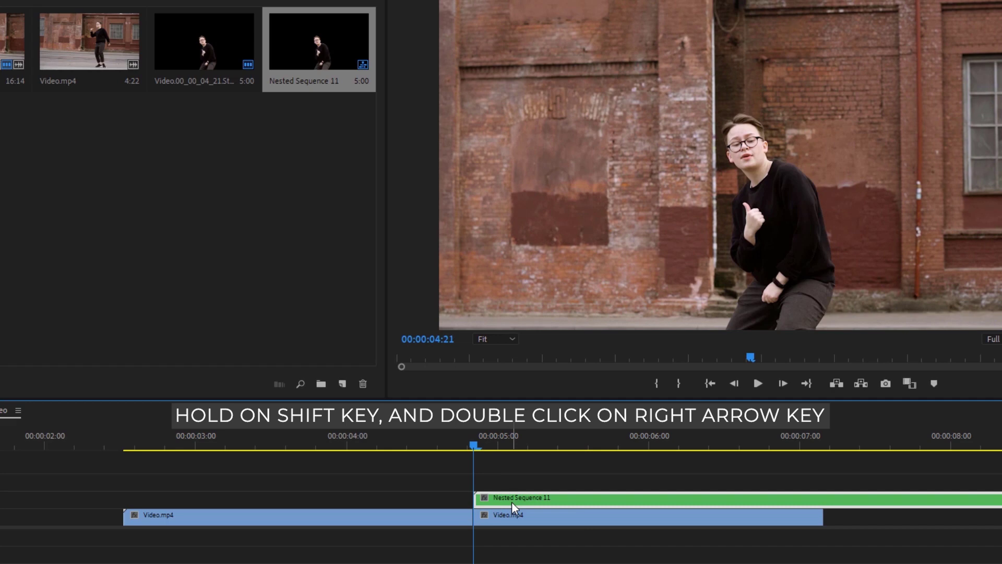
pyautogui.hotkey('shift', 'Right')
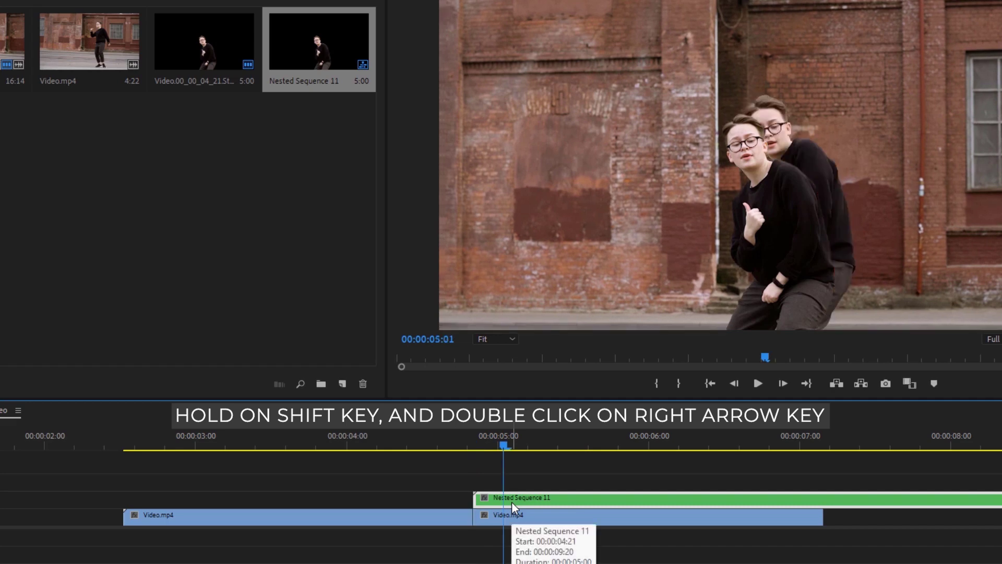
pyautogui.hotkey('shift', 'Right')
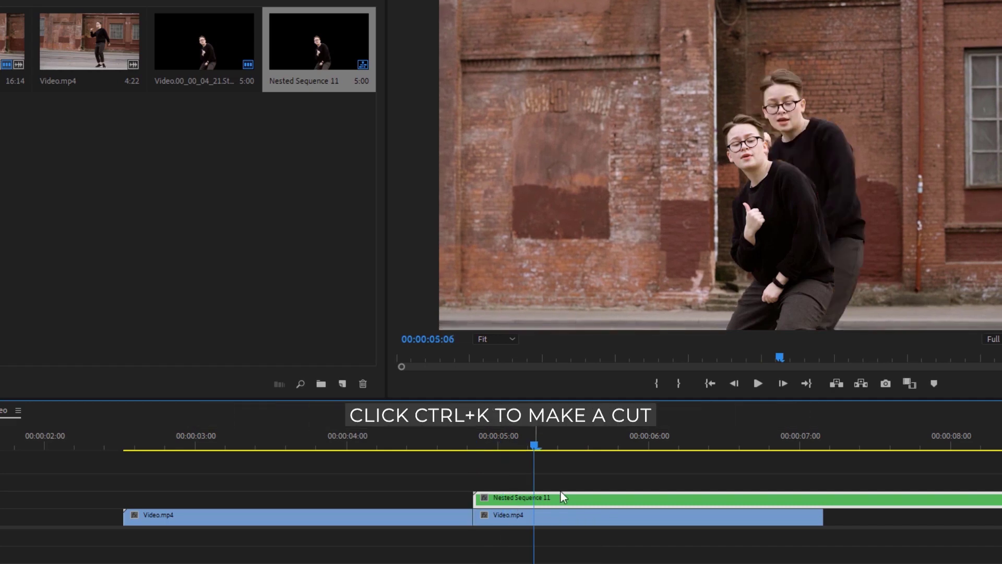
pyautogui.hotkey('ctrl', 'k')
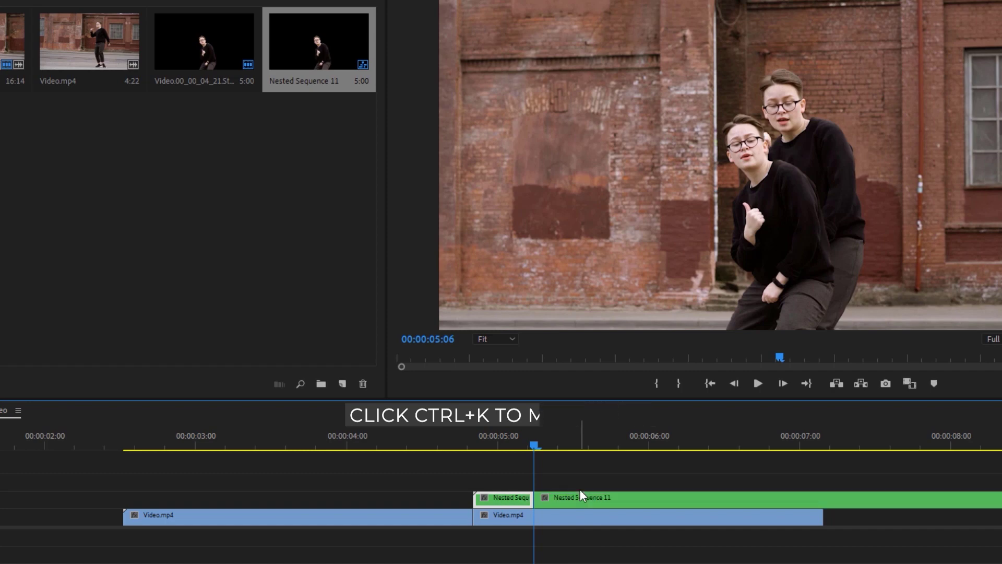
pyautogui.click(598, 498)
pyautogui.press('Delete')
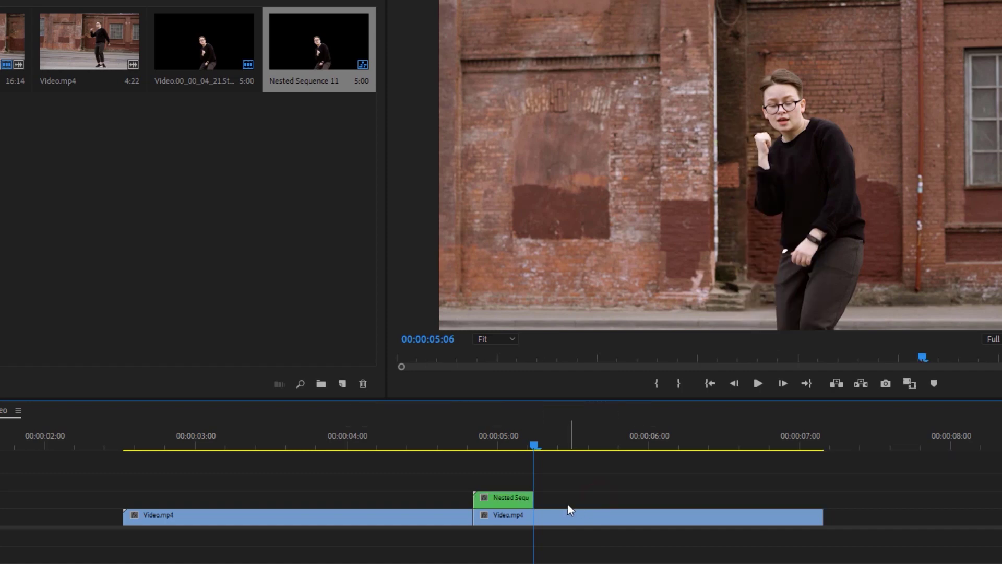
# Step: Move Nested Sequence 11 10 frames earlier and drop the Transform effect onto it
pyautogui.moveTo(496, 499); pyautogui.dragTo(448, 511)
pyautogui.moveTo(441, 438)
pyautogui.mouseDown()
pyautogui.moveTo(422, 441)
pyautogui.moveTo(449, 448)
pyautogui.mouseUp()
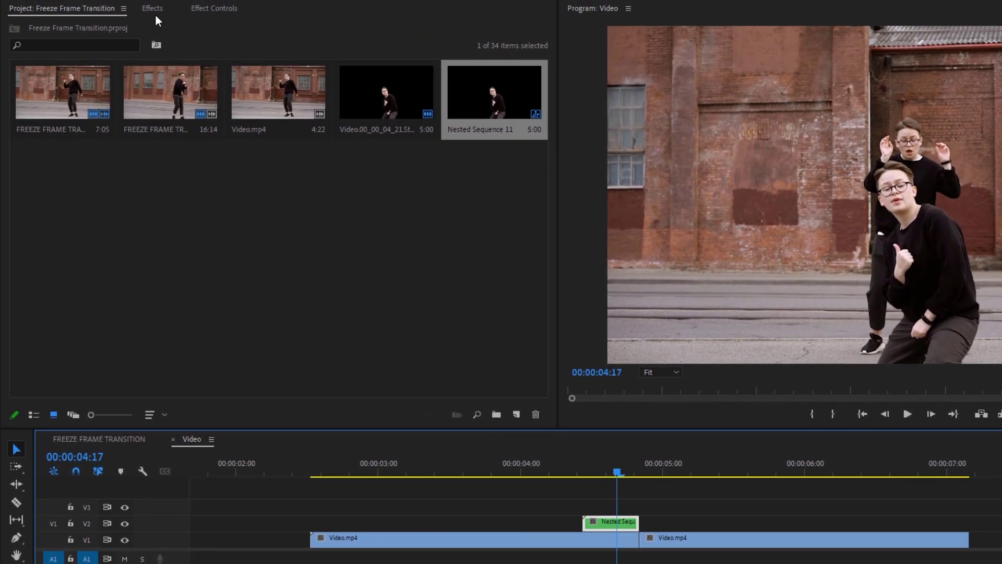
pyautogui.click(152, 8)
pyautogui.click(124, 26)
pyautogui.write('transform')
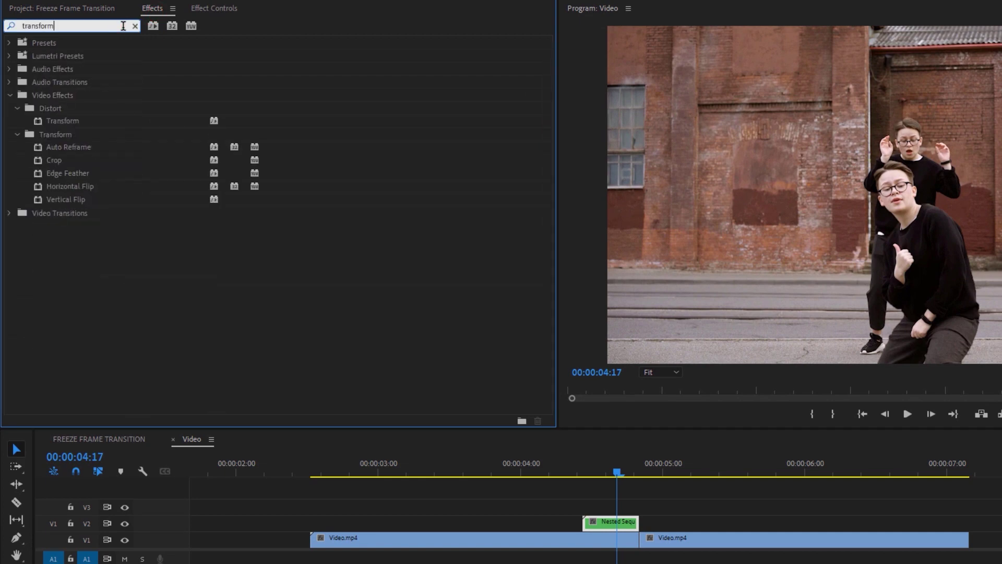
pyautogui.moveTo(87, 119); pyautogui.dragTo(597, 522)
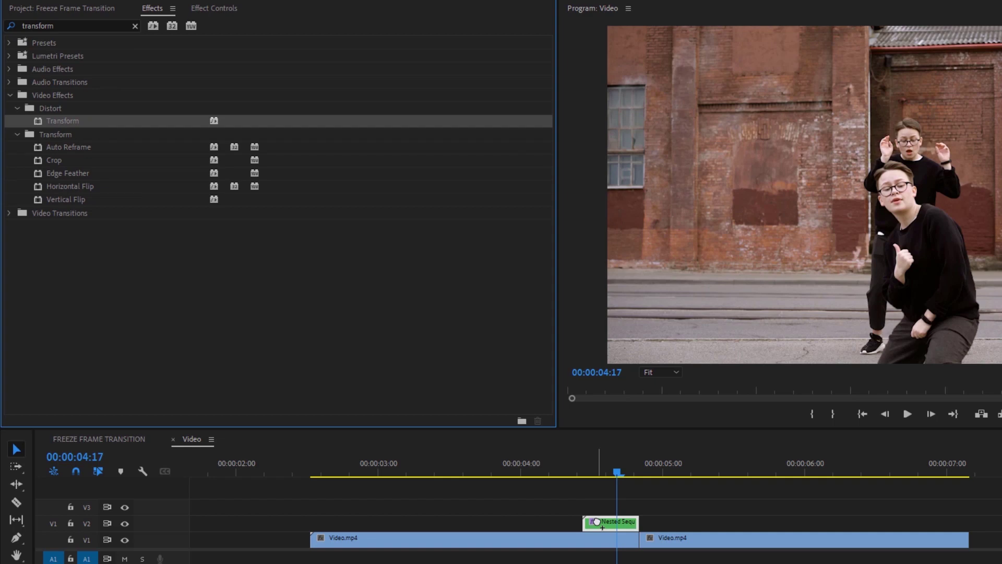
# Step: Show the Transform settings in Effect Controls with the playhead at 00:00:04:21
pyautogui.click(230, 12)
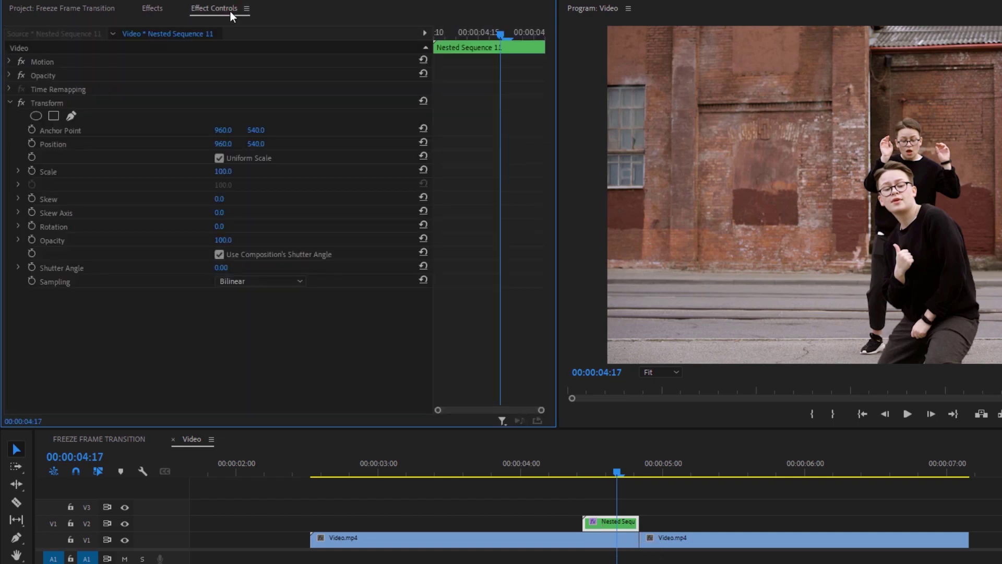
pyautogui.click(121, 103)
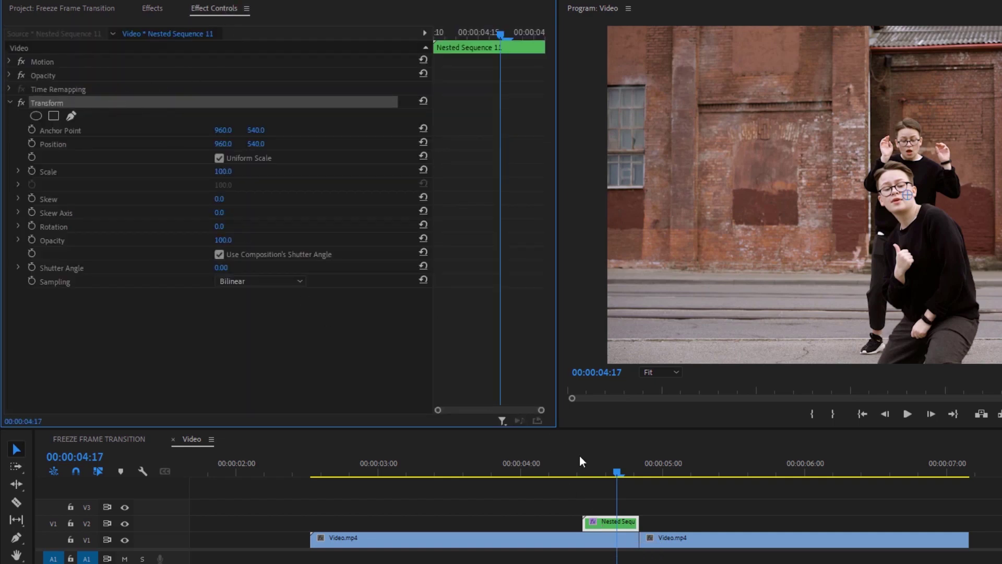
pyautogui.moveTo(620, 471); pyautogui.dragTo(641, 474)
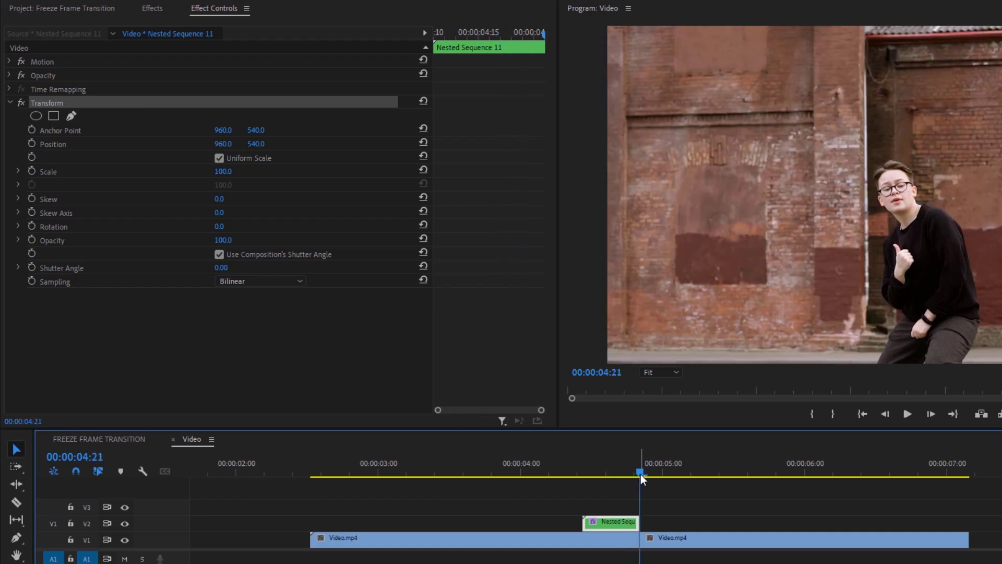
# Step: Keyframe Transform Position and set X to -313 at the clip start, 04:11
pyautogui.click(32, 143)
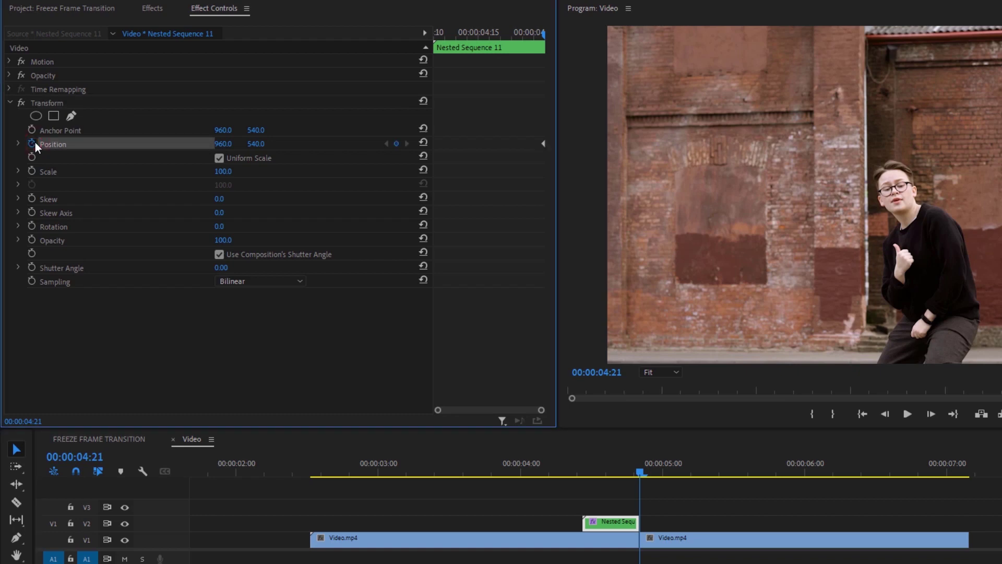
pyautogui.moveTo(447, 26); pyautogui.dragTo(430, 29)
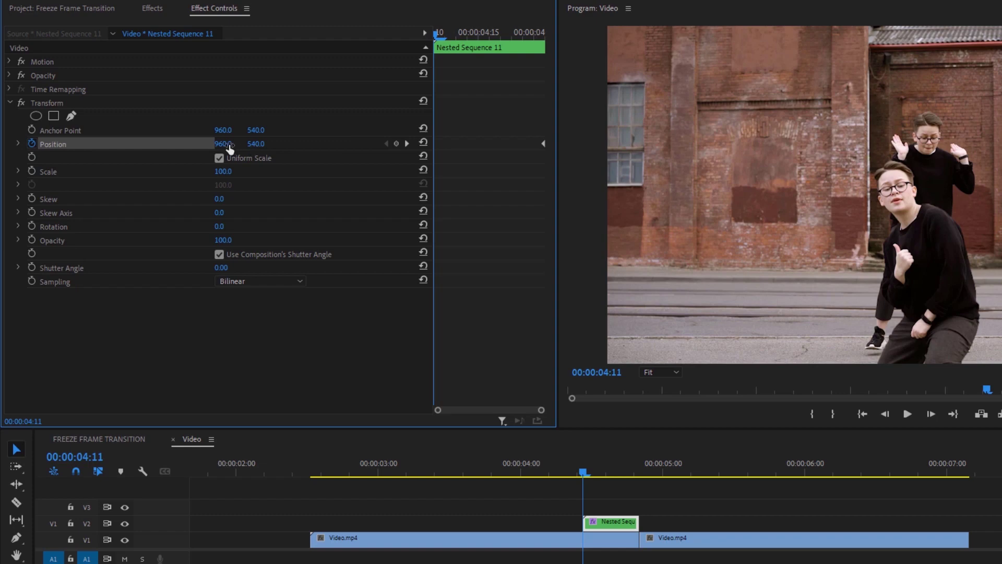
pyautogui.moveTo(230, 150); pyautogui.dragTo(107, 150)
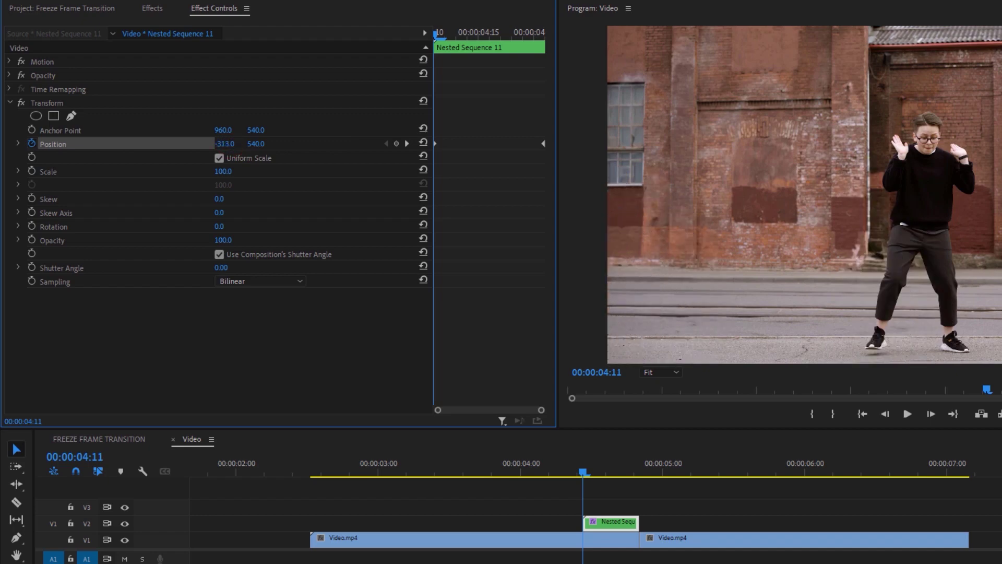
# Step: Set the Transform Shutter Angle to 180 for motion blur
pyautogui.click(221, 267)
pyautogui.write('180')
pyautogui.press('Return')
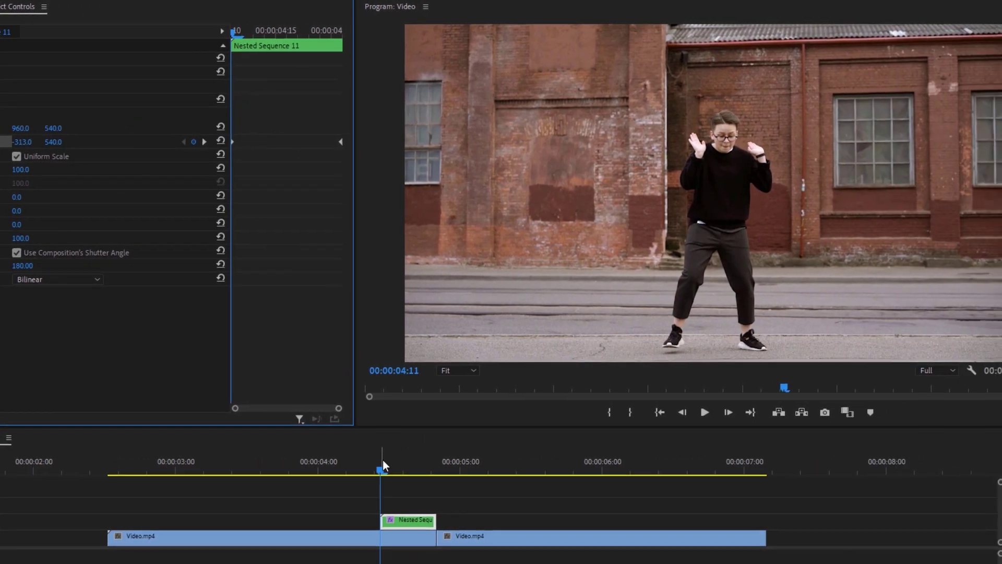
# Step: Scrub and play back the slide-in transition to check it
pyautogui.moveTo(589, 462); pyautogui.dragTo(656, 501)
pyautogui.moveTo(446, 499); pyautogui.dragTo(252, 534)
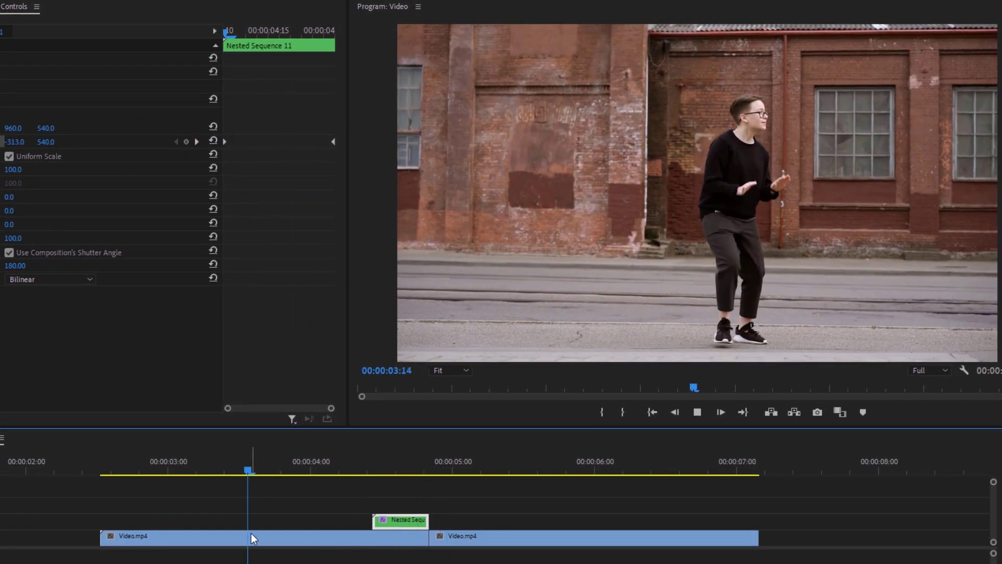
pyautogui.press('space')
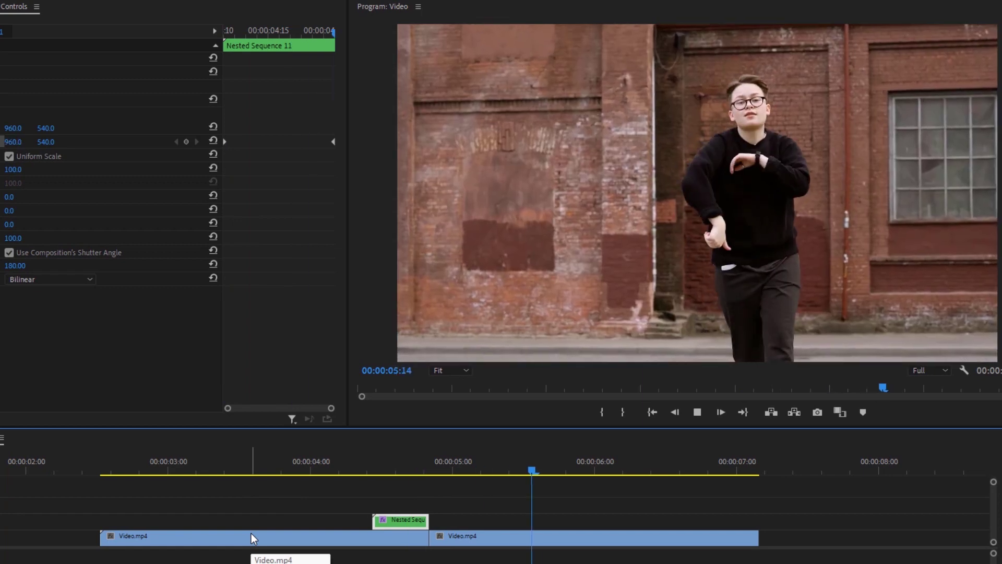
pyautogui.press('space')
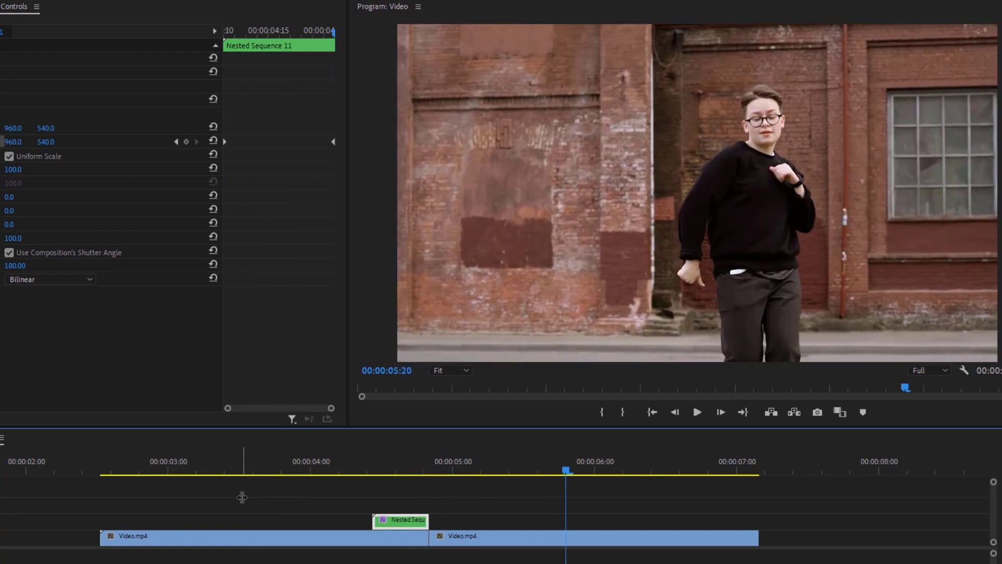
# Step: Inside Nested Sequence 11, apply VR Chromatic Aberrations to the cut-out still
pyautogui.doubleClick(406, 523)
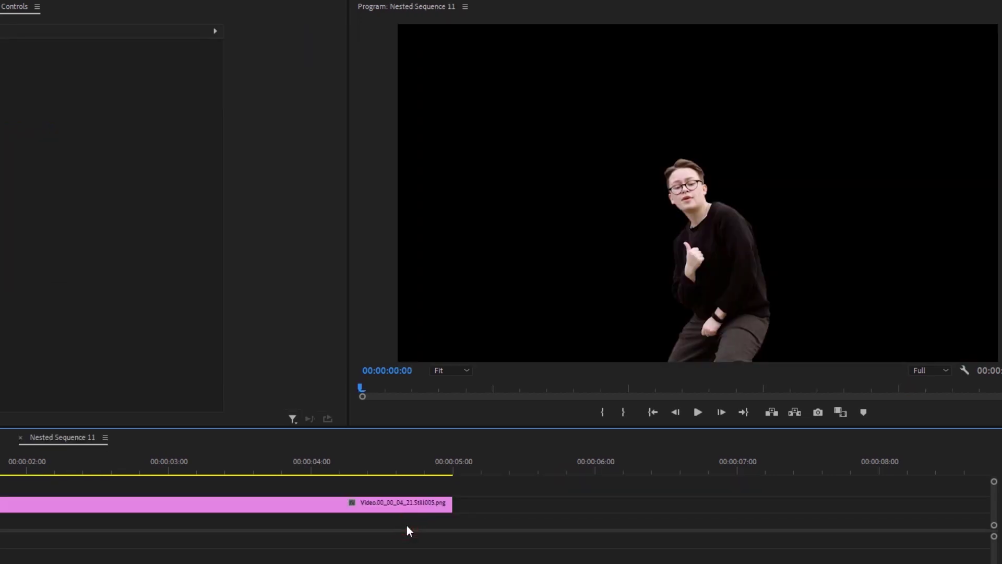
pyautogui.click(154, 7)
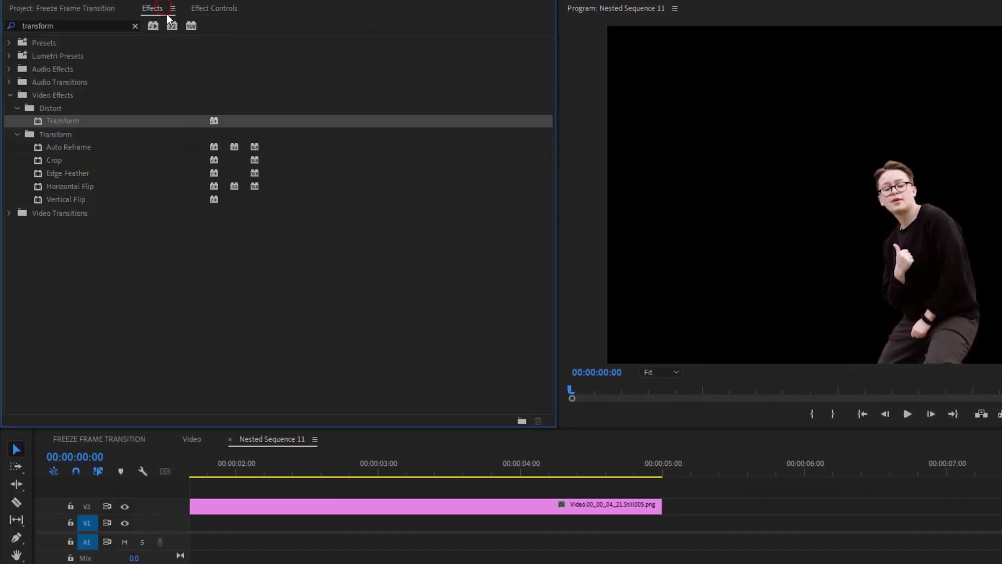
pyautogui.click(135, 27)
pyautogui.write('VR C')
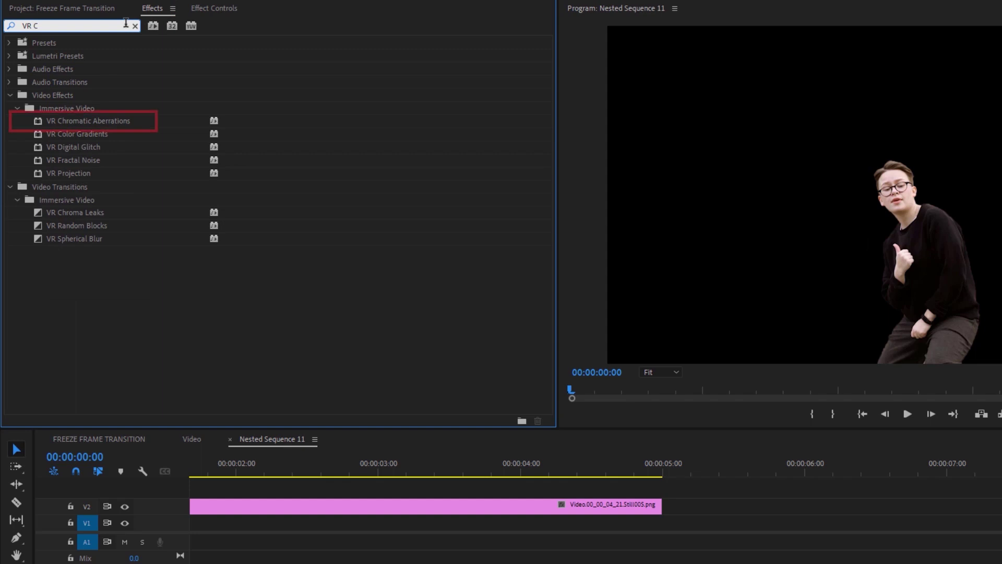
pyautogui.click(133, 125)
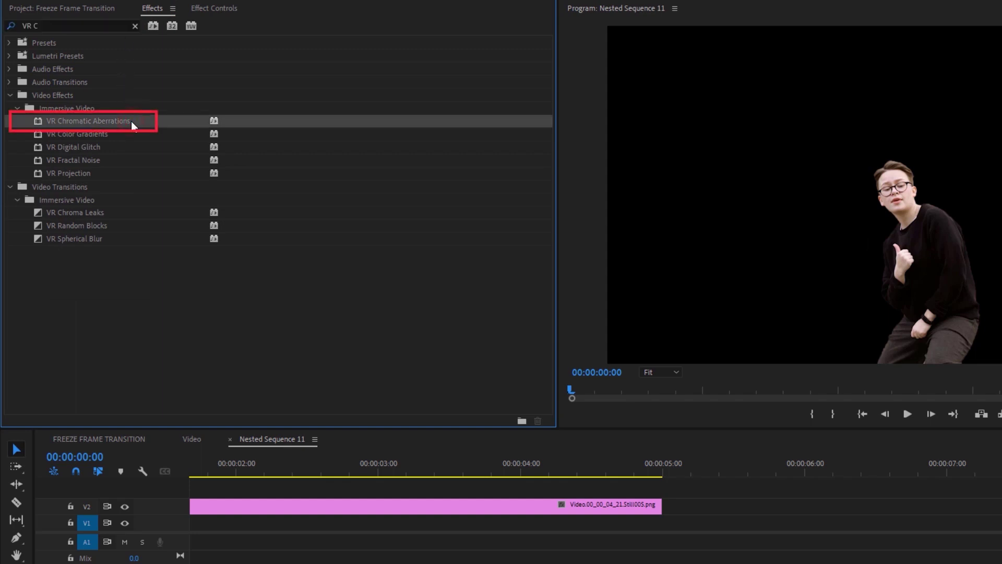
pyautogui.moveTo(133, 124); pyautogui.dragTo(269, 514)
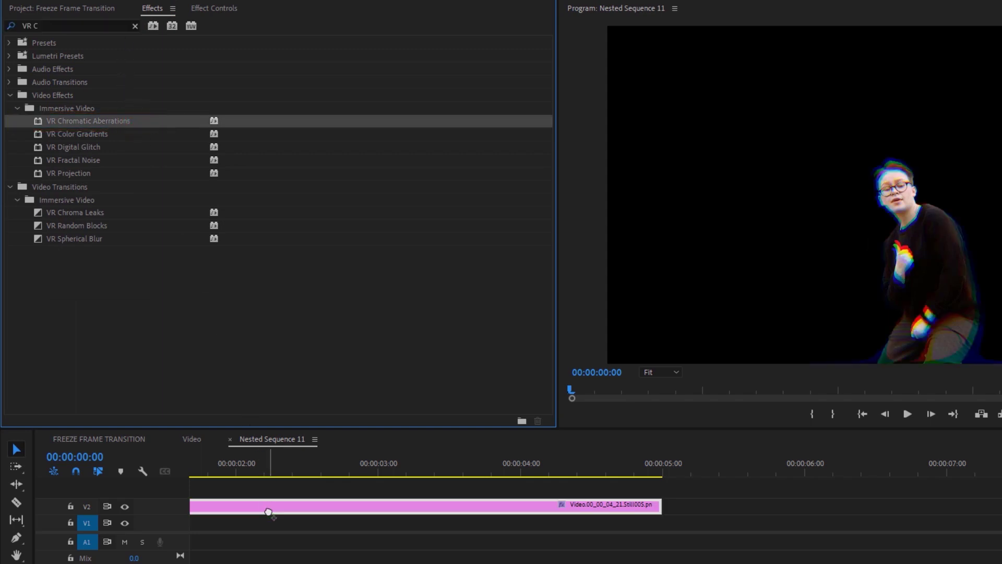
# Step: Raise VR Chromatic Aberrations Falloff Distance from 50 to 100, then go back to Video
pyautogui.click(224, 15)
pyautogui.click(154, 103)
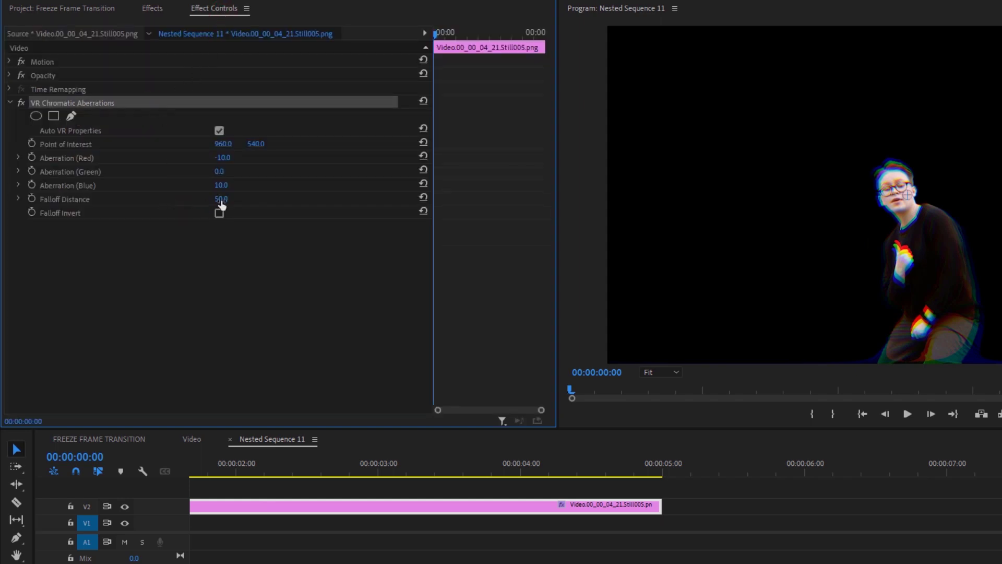
pyautogui.moveTo(222, 199); pyautogui.dragTo(249, 198)
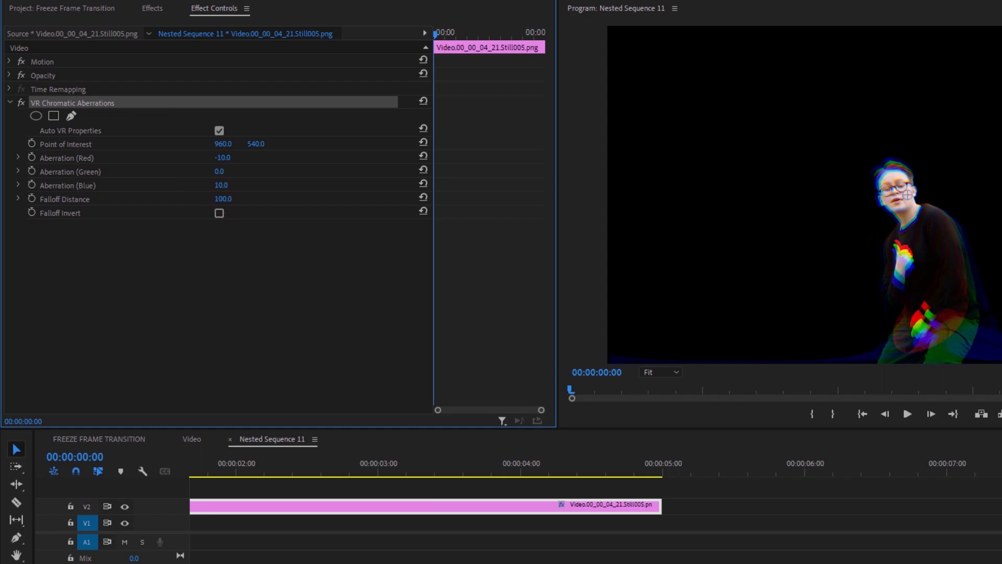
pyautogui.click(192, 440)
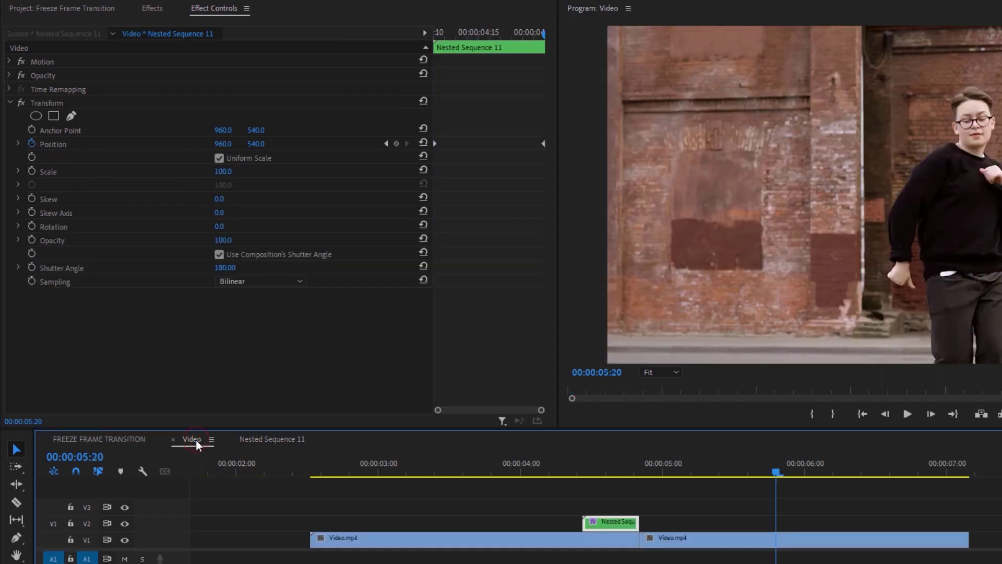
pyautogui.moveTo(617, 466); pyautogui.dragTo(582, 476)
pyautogui.moveTo(402, 475); pyautogui.dragTo(239, 491)
pyautogui.press('space')
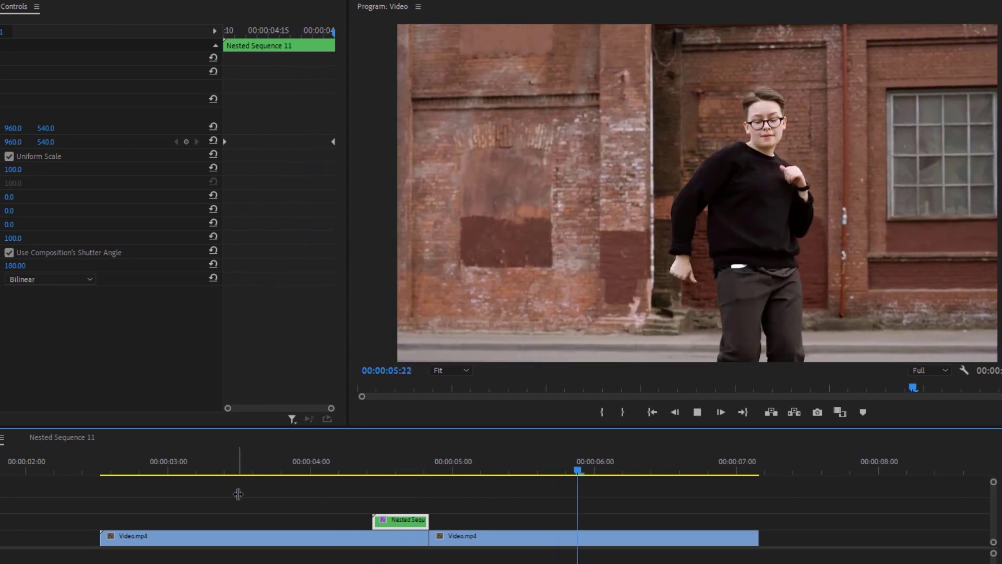
pyautogui.press('space')
pyautogui.click(410, 469)
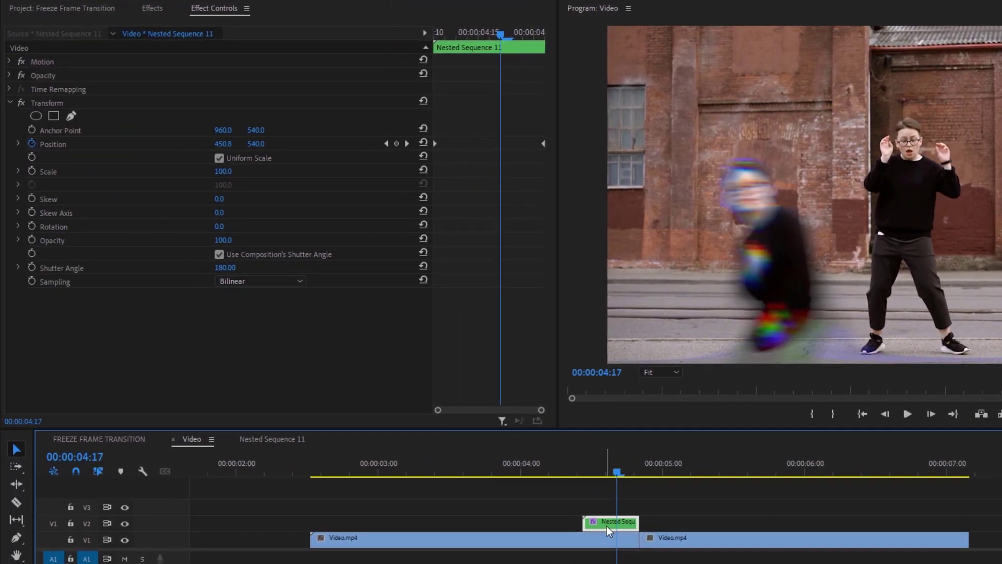
# Step: Delete VR Chromatic Aberrations from the still inside the nested sequence, then reopen Video
pyautogui.doubleClick(609, 523)
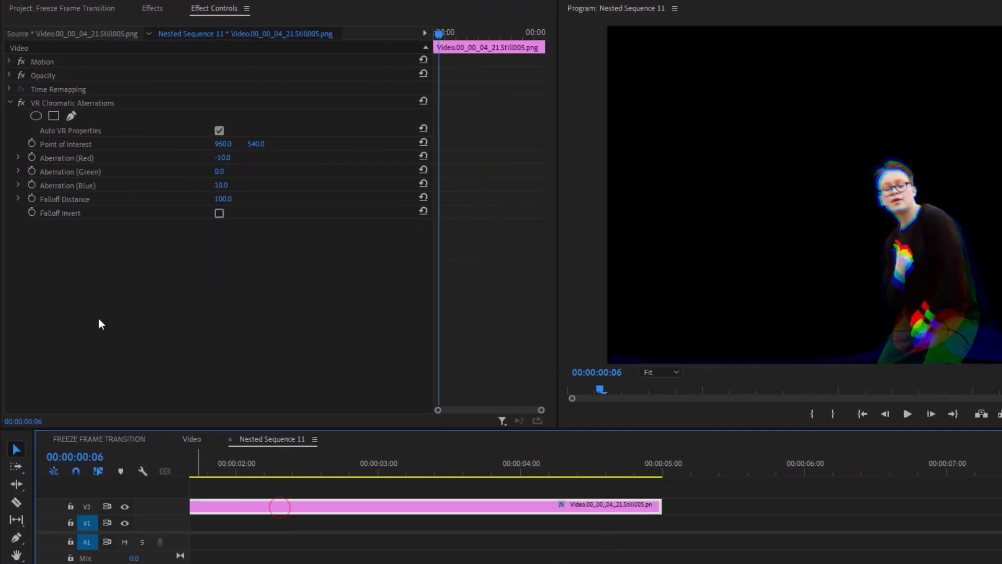
pyautogui.click(115, 103)
pyautogui.press('Delete')
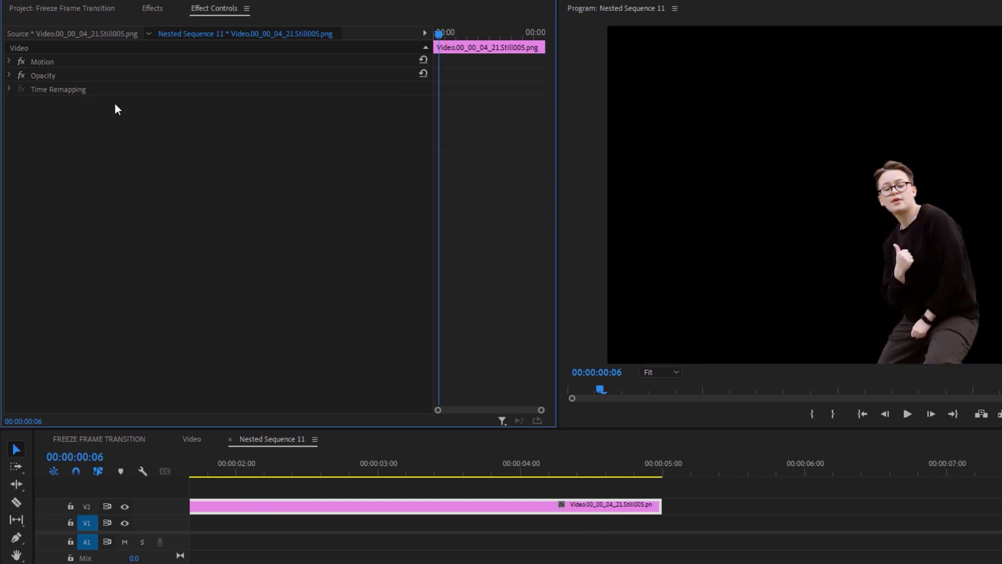
pyautogui.click(193, 438)
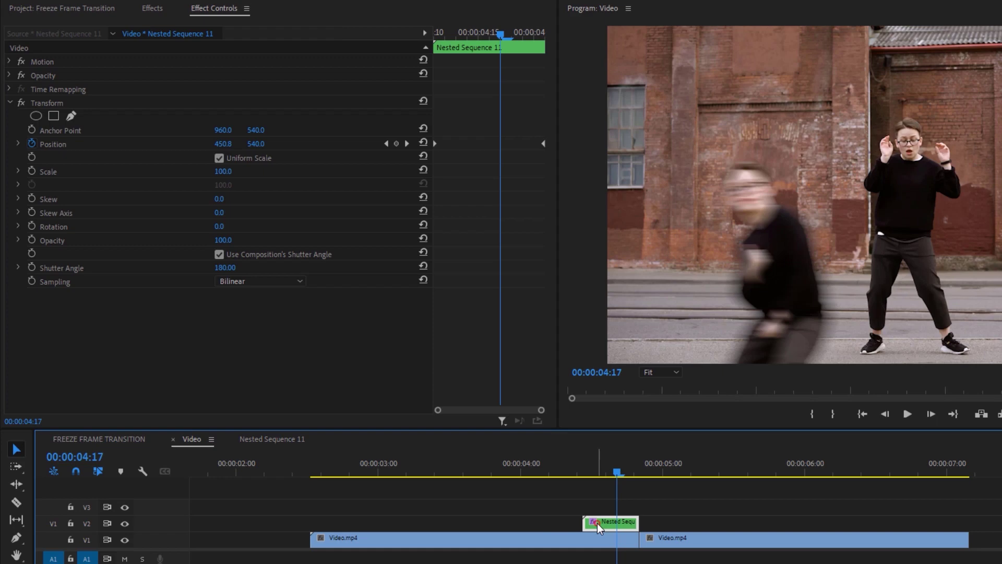
# Step: Delete the Position keyframes and reset Position to 960, 540
pyautogui.click(33, 144)
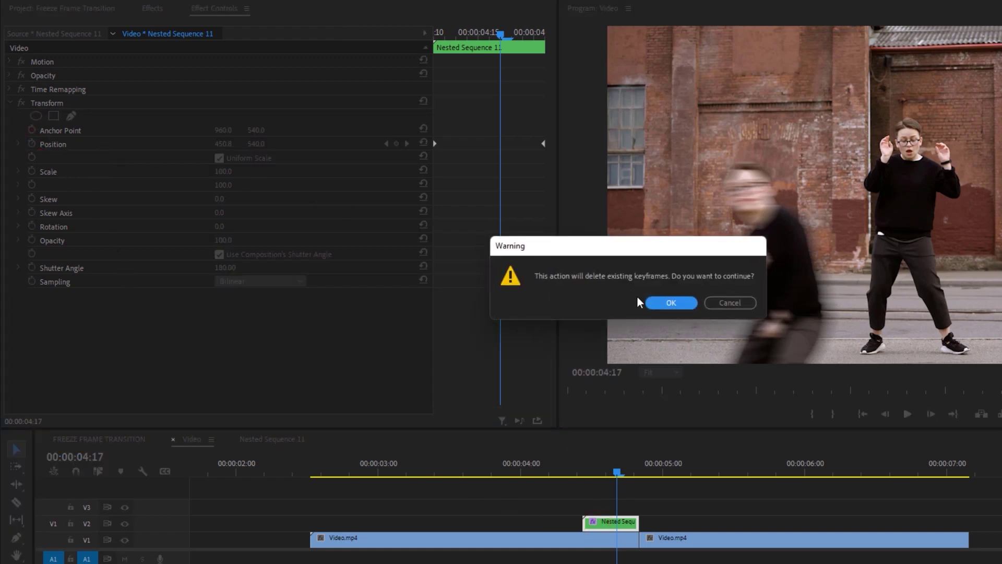
pyautogui.click(659, 303)
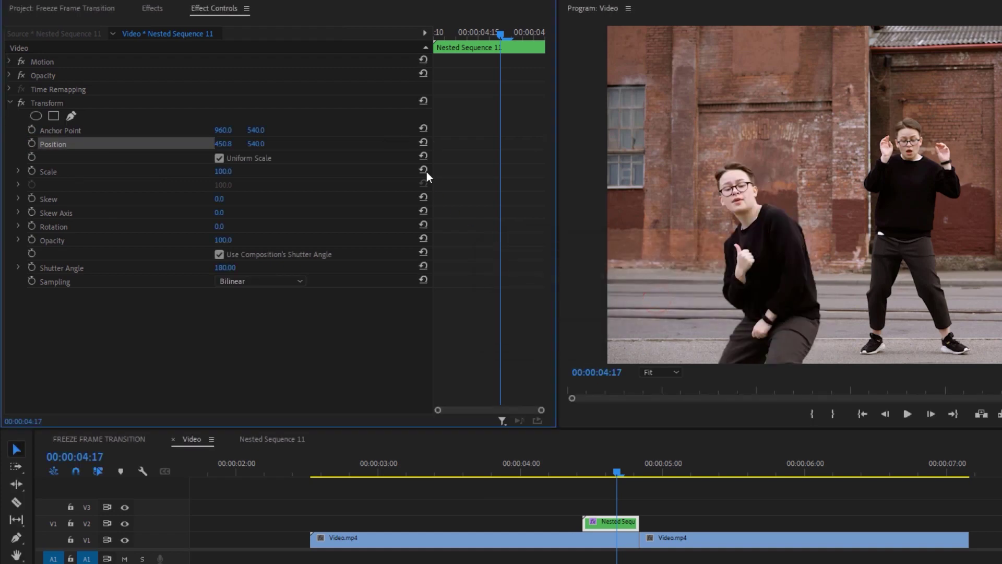
pyautogui.click(420, 143)
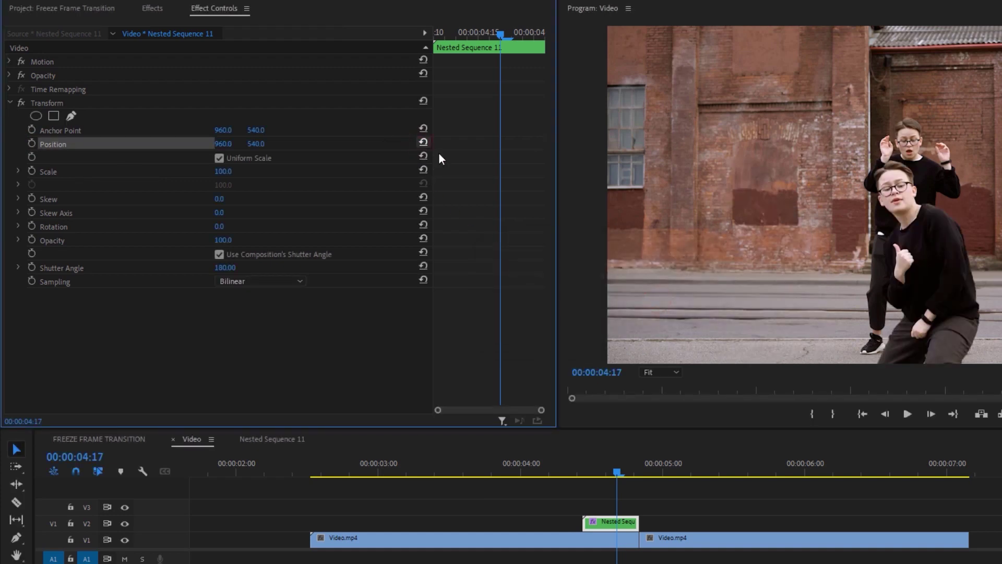
# Step: Add Position and Scale keyframes at 04:21
pyautogui.moveTo(632, 471); pyautogui.dragTo(641, 472)
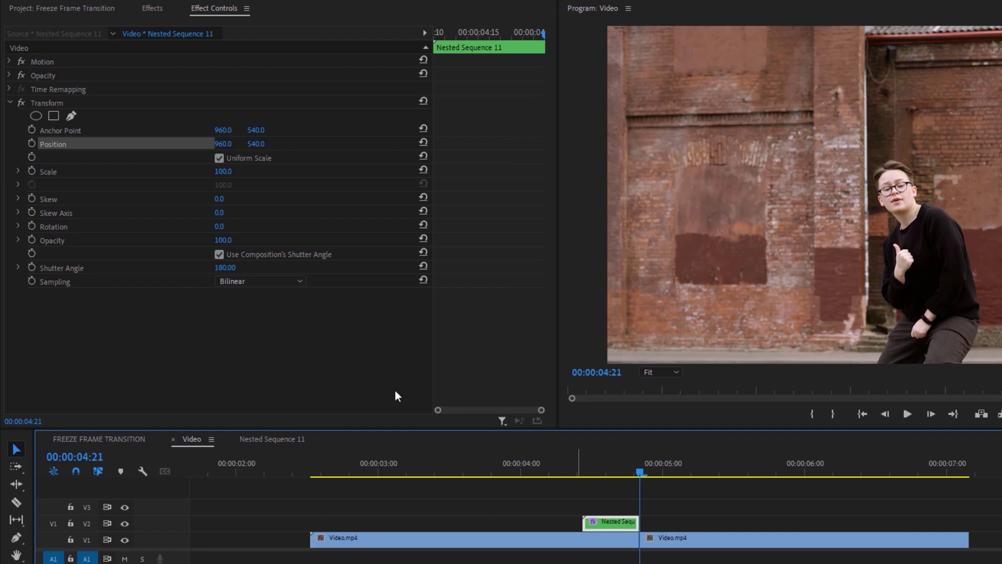
pyautogui.click(32, 144)
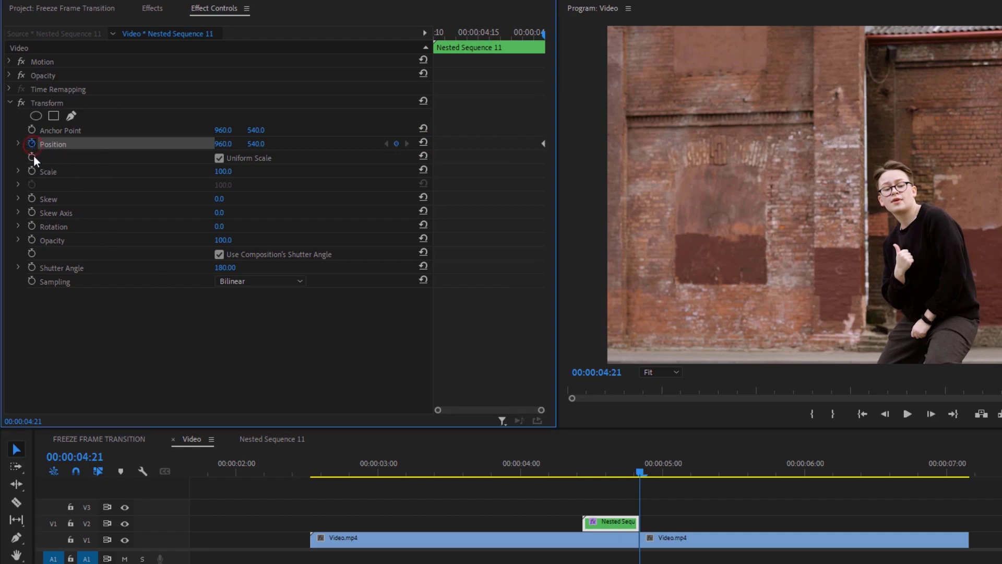
pyautogui.click(31, 171)
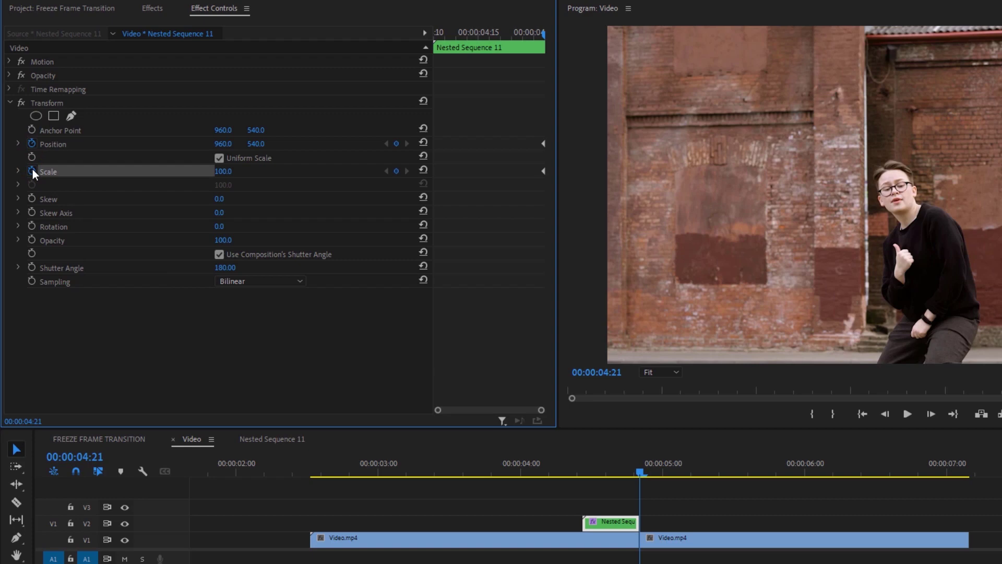
# Step: At 04:11 set Scale 30 and move Position to the lower left (371, 917), then preview
pyautogui.moveTo(459, 30); pyautogui.dragTo(424, 39)
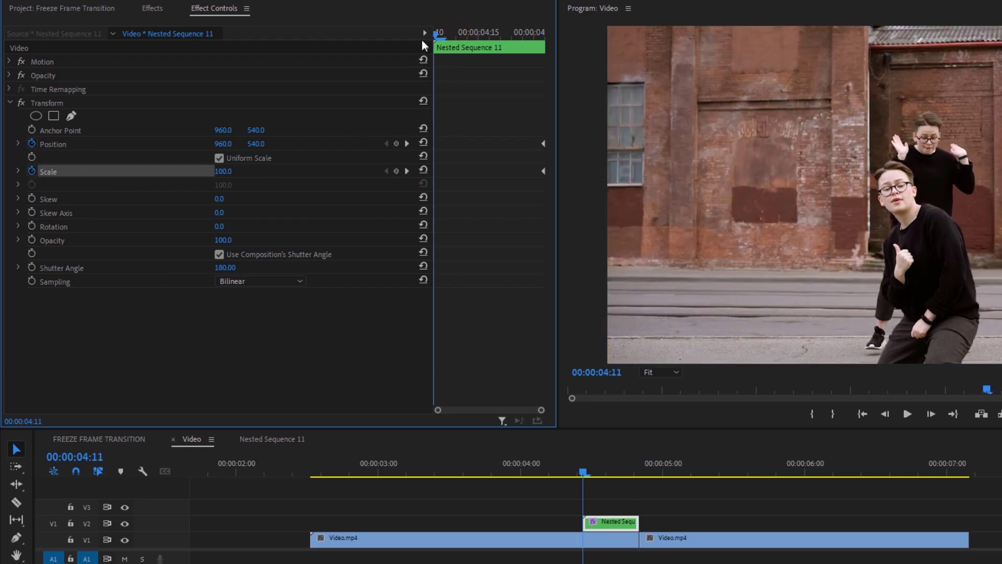
pyautogui.click(228, 171)
pyautogui.write('30')
pyautogui.moveTo(223, 144); pyautogui.dragTo(182, 144)
pyautogui.moveTo(256, 144); pyautogui.dragTo(335, 143)
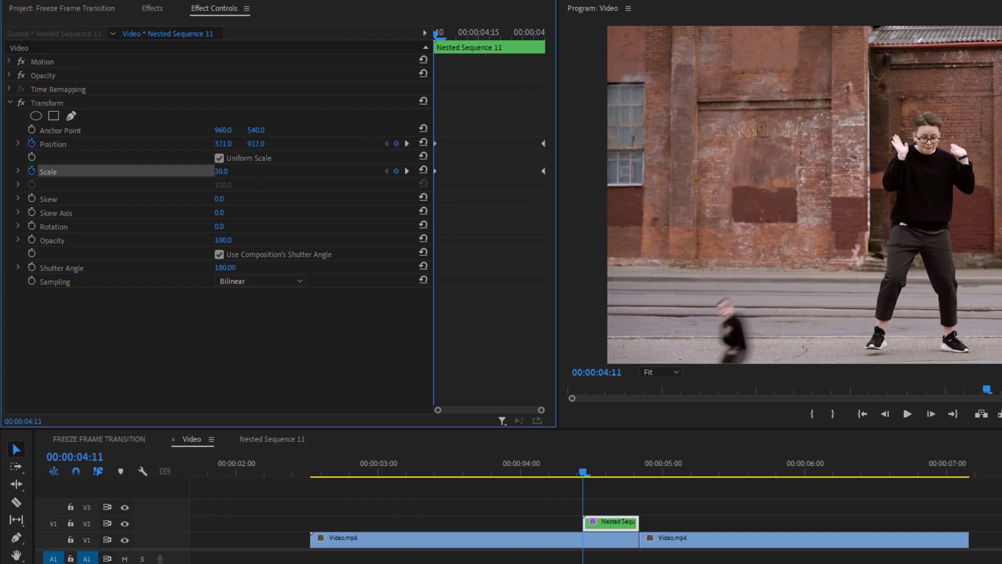
pyautogui.press('space')
pyautogui.moveTo(371, 461); pyautogui.dragTo(245, 468)
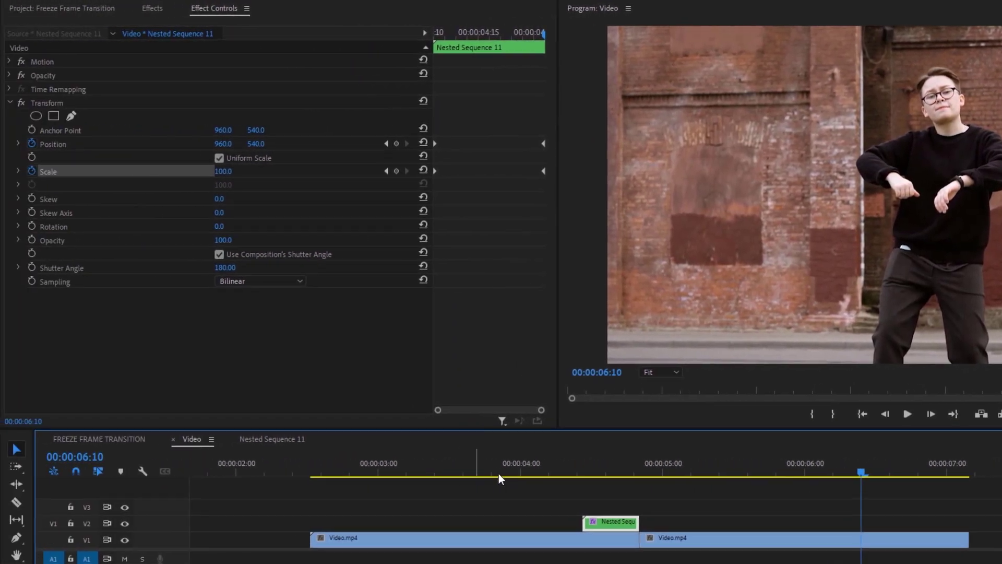
# Step: Stop playback, delete the Scale keyframes and reset Scale to 100
pyautogui.click(422, 464)
pyautogui.moveTo(632, 465); pyautogui.dragTo(624, 464)
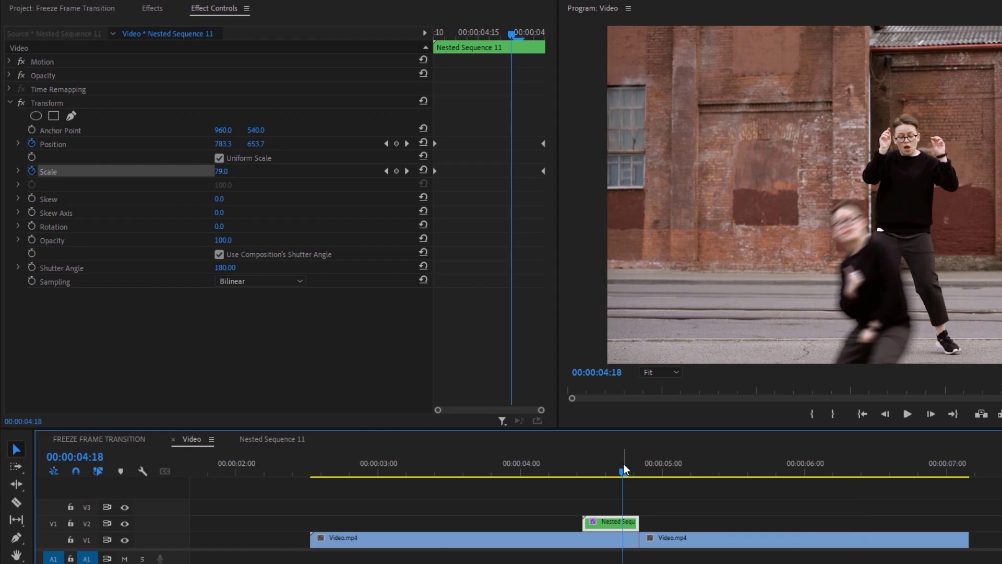
pyautogui.click(32, 172)
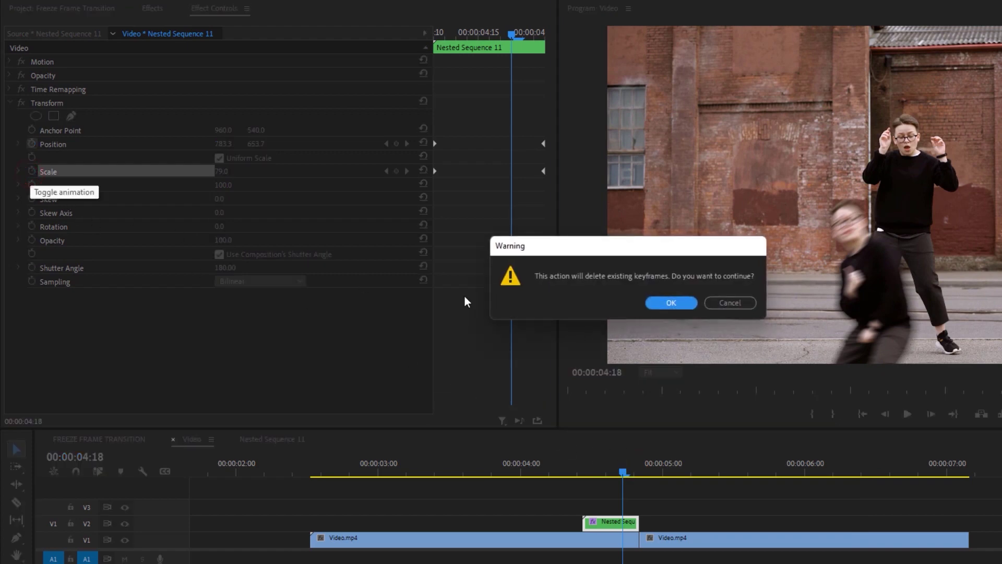
pyautogui.click(671, 303)
pyautogui.click(423, 171)
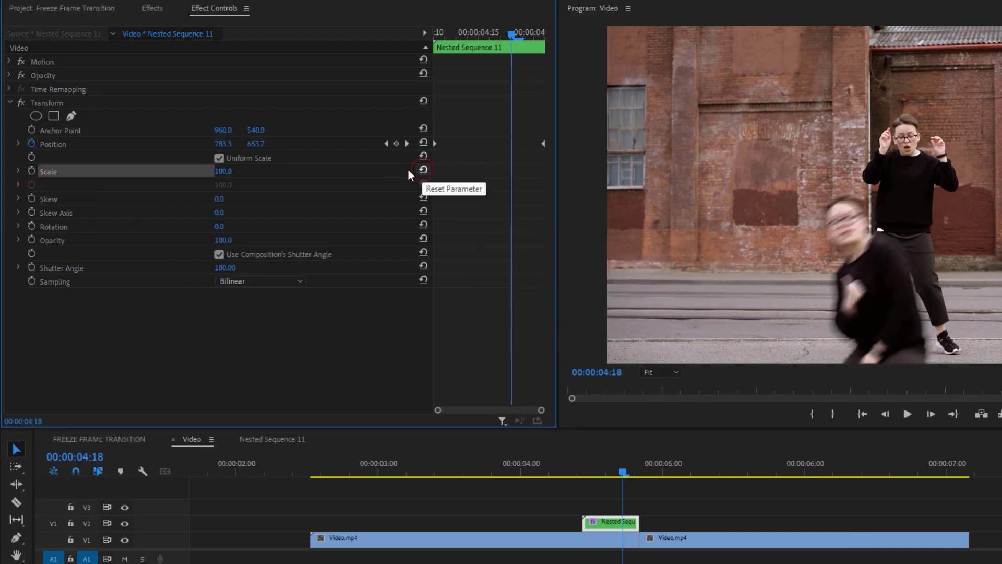
# Step: Delete the Position keyframes, reset Position to 960, 540 and return to 00:00:04:21
pyautogui.click(32, 144)
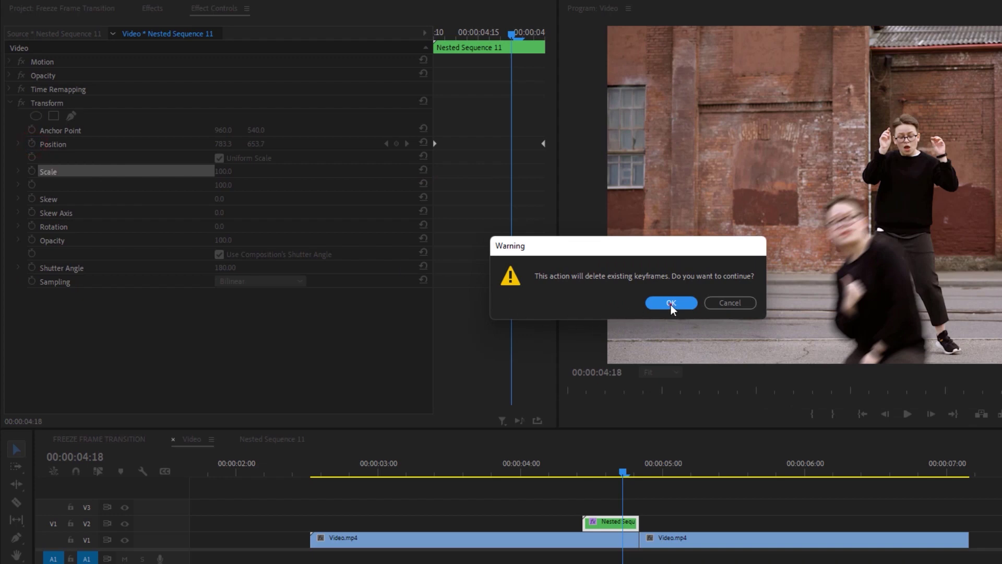
pyautogui.click(671, 307)
pyautogui.click(424, 143)
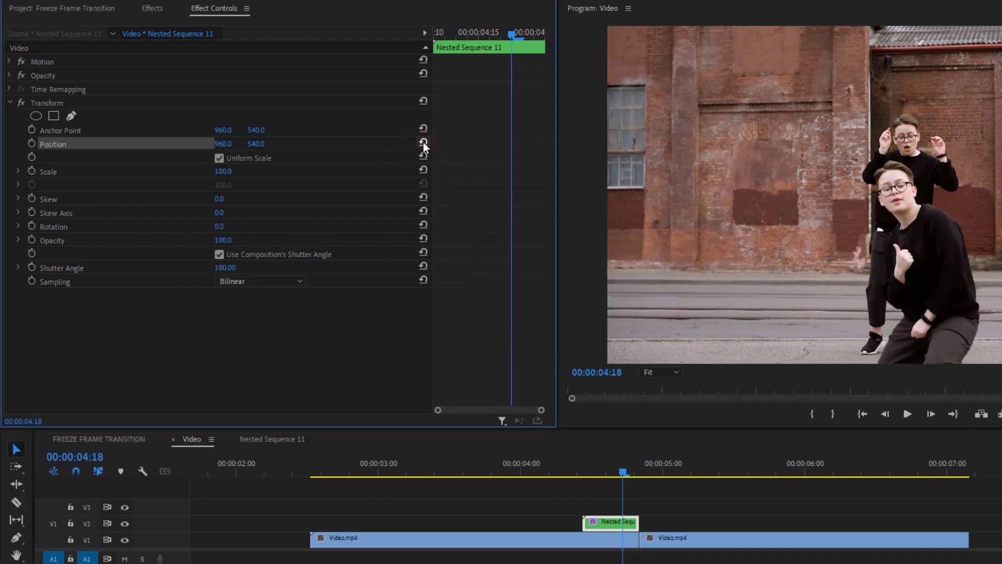
pyautogui.moveTo(627, 468); pyautogui.dragTo(644, 471)
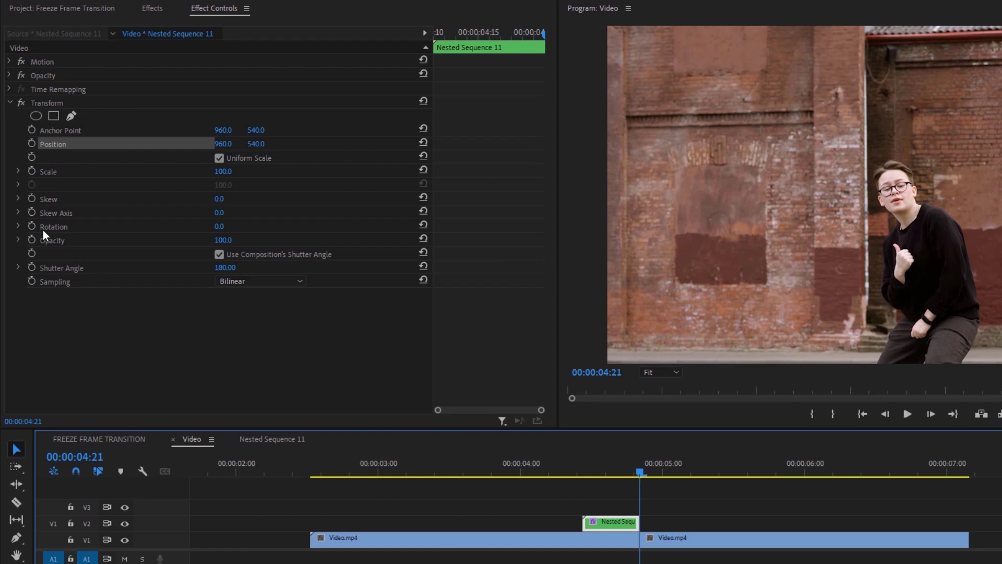
# Step: Keyframe Rotation and Scale at 04:21, then set Rotation 180 and Scale 0.1 at 04:11
pyautogui.click(33, 225)
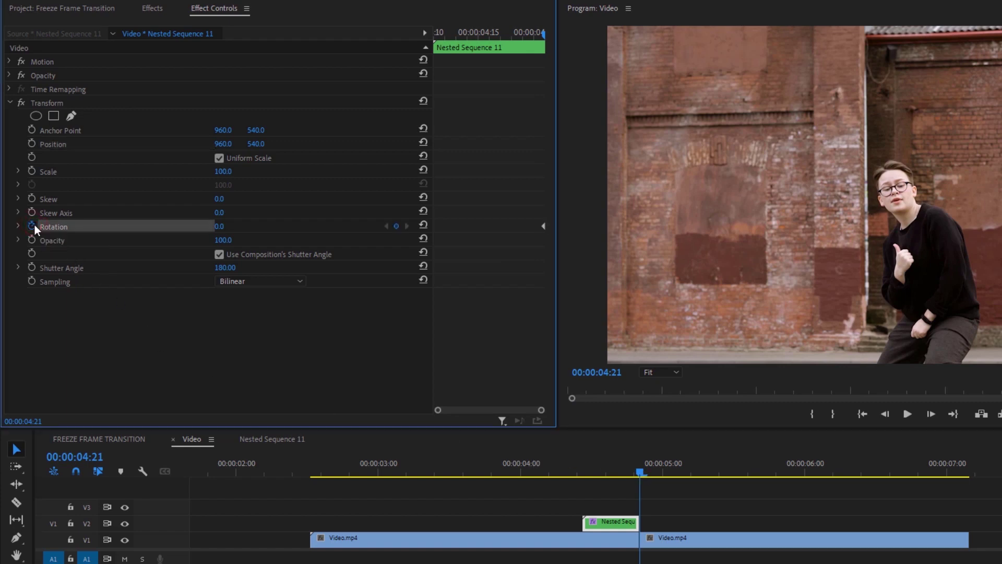
pyautogui.click(32, 170)
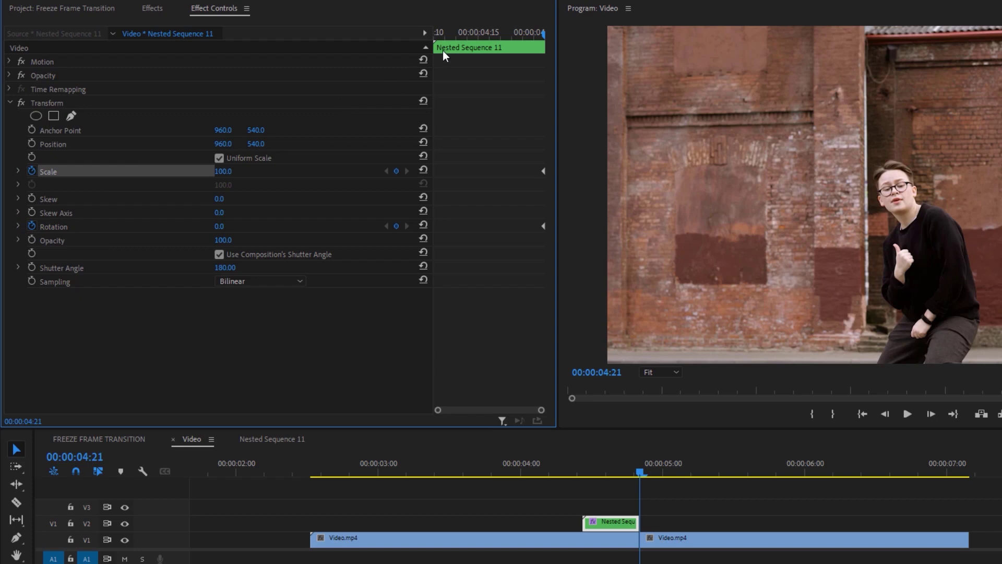
pyautogui.click(435, 33)
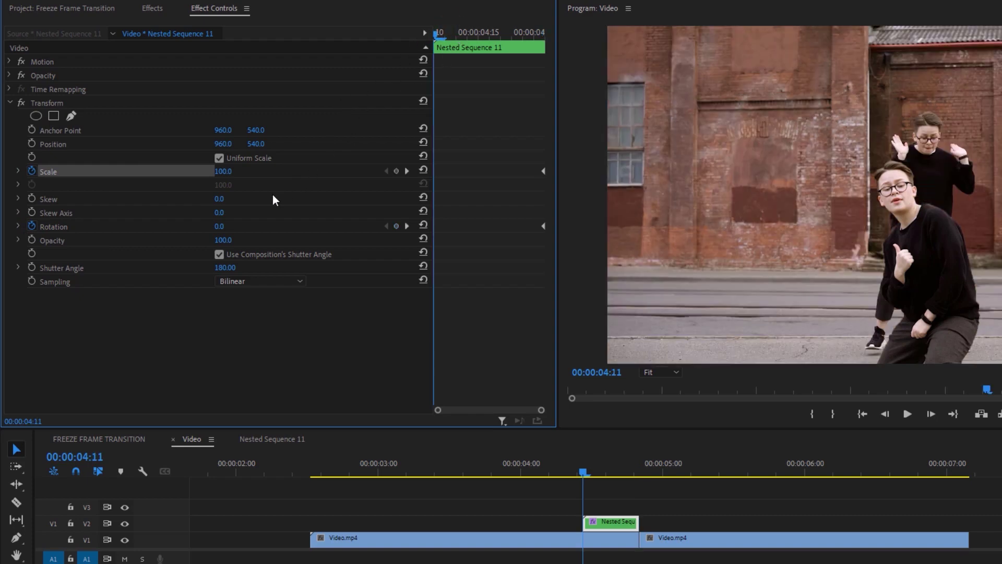
pyautogui.write('180')
pyautogui.press('Return')
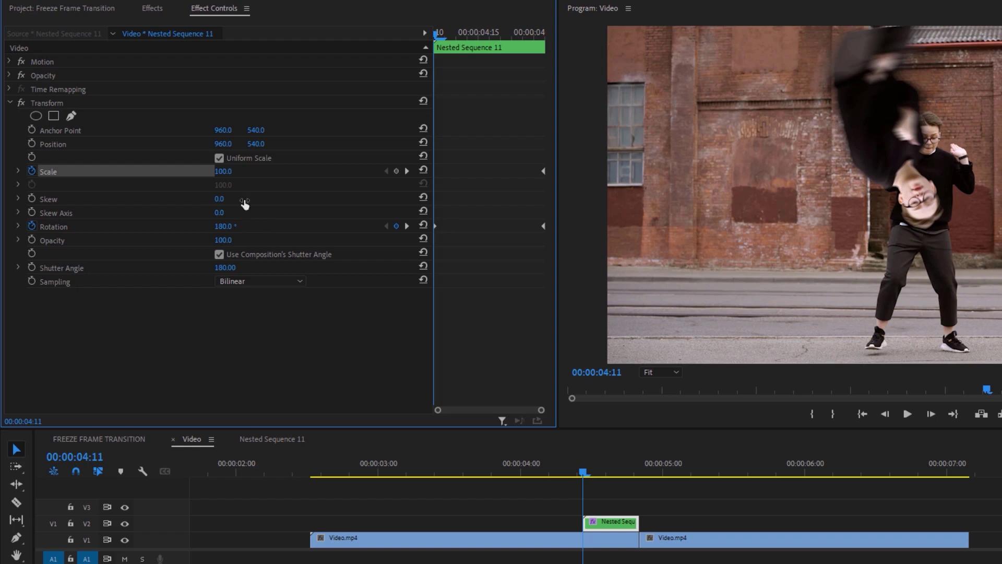
pyautogui.click(225, 171)
pyautogui.write('0.1')
pyautogui.press('Return')
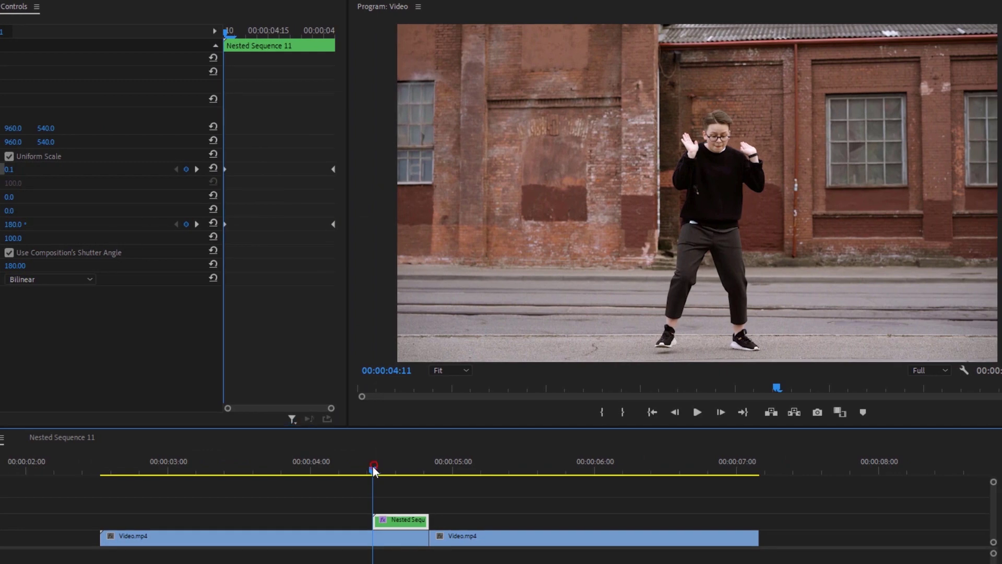
# Step: Scrub and play back the spin-in animation, stopping at 04:12
pyautogui.click(601, 472)
pyautogui.moveTo(390, 489); pyautogui.dragTo(315, 506)
pyautogui.press('space')
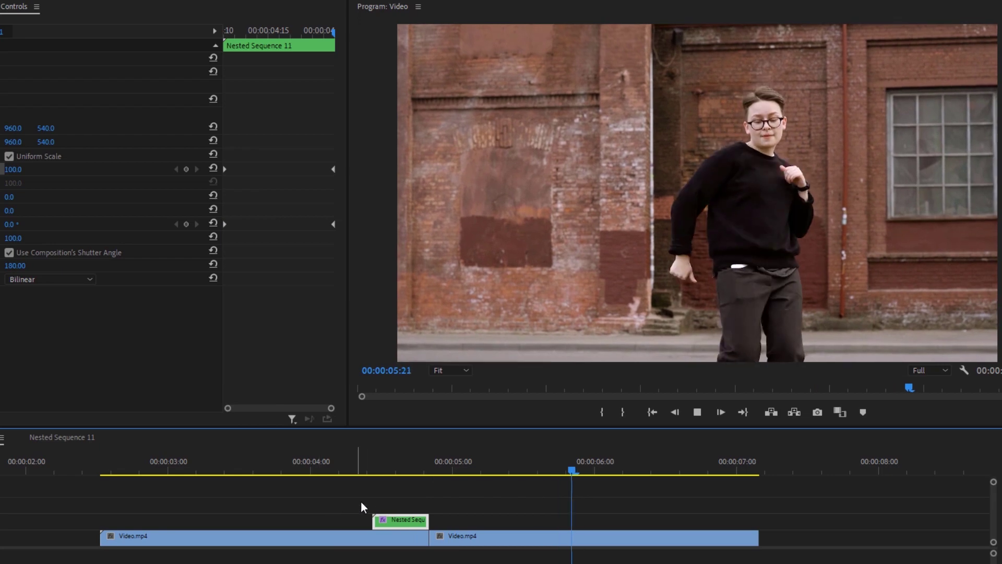
pyautogui.click(384, 471)
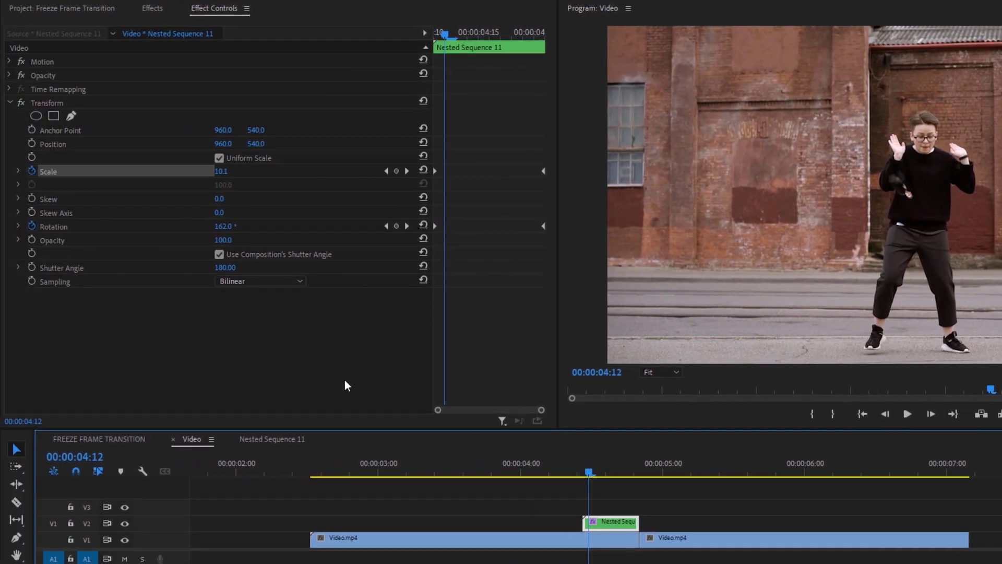
# Step: Turn off Rotation and Scale animation on the nested clip, deleting their keyframes
pyautogui.click(31, 225)
pyautogui.click(665, 303)
pyautogui.click(32, 171)
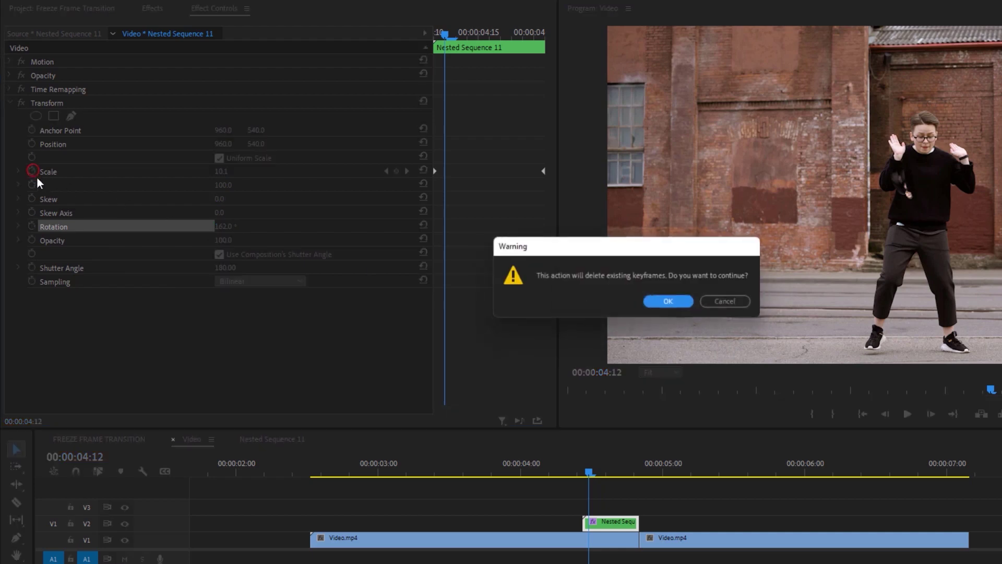
pyautogui.click(673, 306)
# Step: Reset Rotation to 0° and Scale to 100, with the playhead at 04:21
pyautogui.click(96, 227)
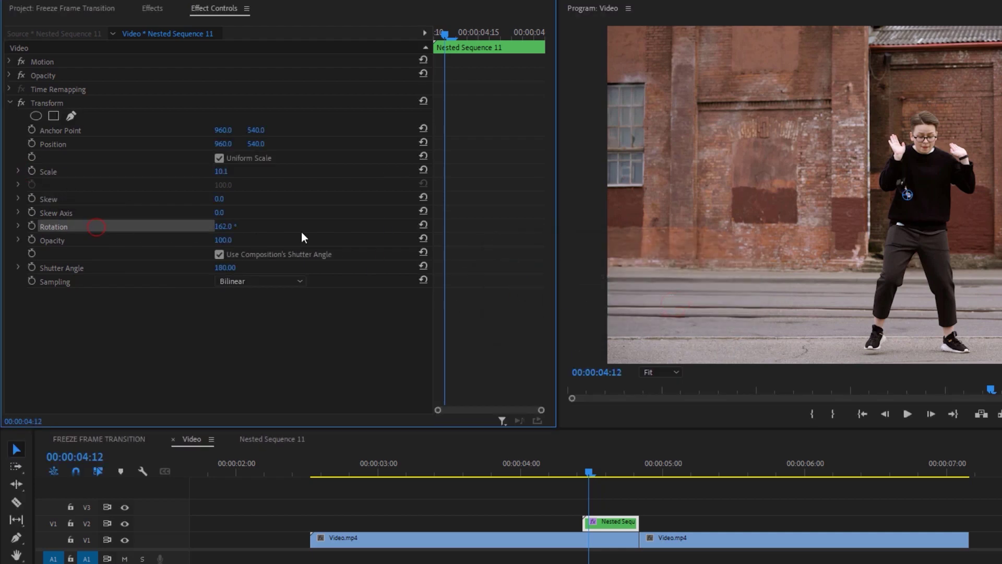
pyautogui.click(423, 225)
pyautogui.click(423, 171)
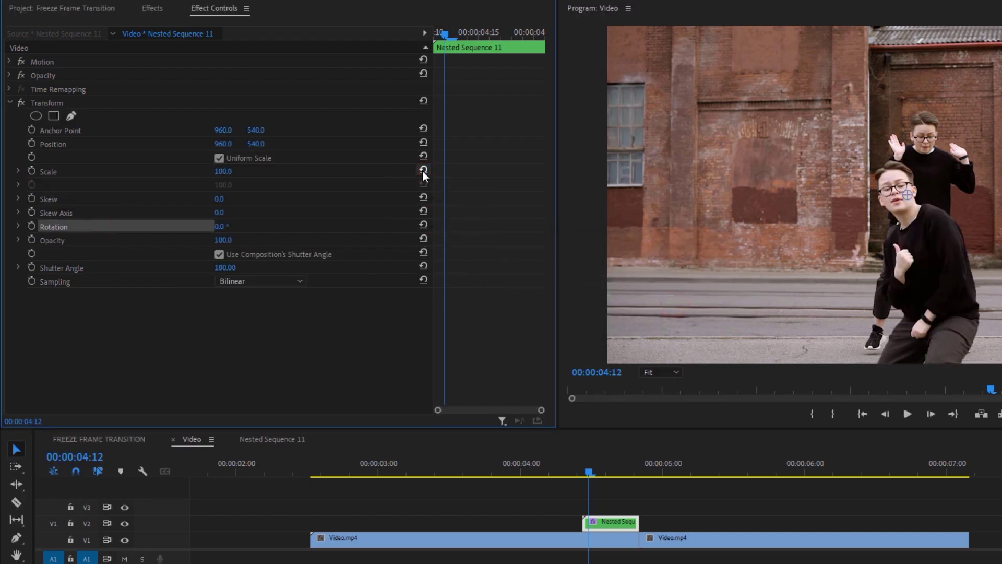
pyautogui.moveTo(621, 472); pyautogui.dragTo(640, 479)
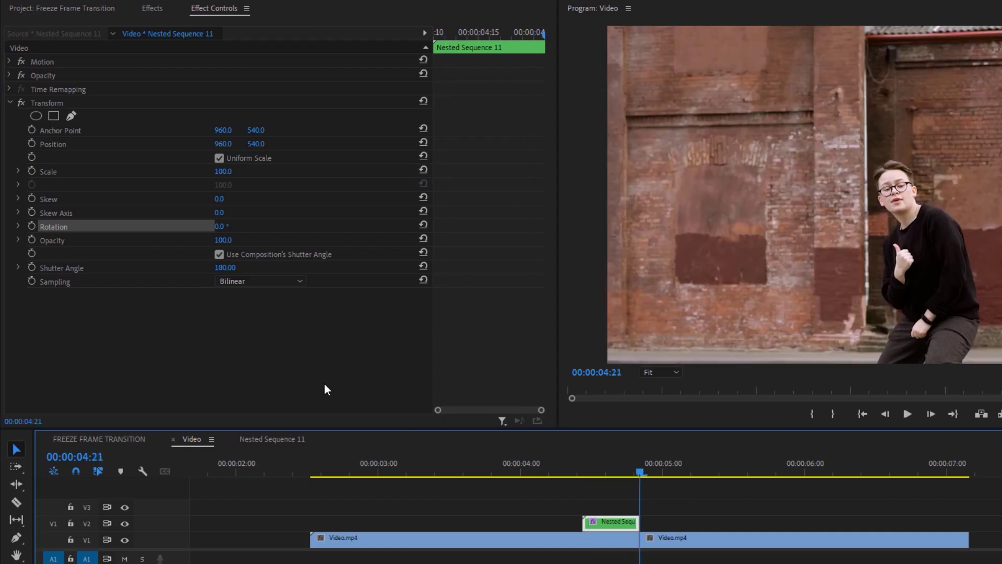
# Step: Add a Position keyframe at 04:21, then set Position Y to 1040 at 04:11
pyautogui.click(32, 146)
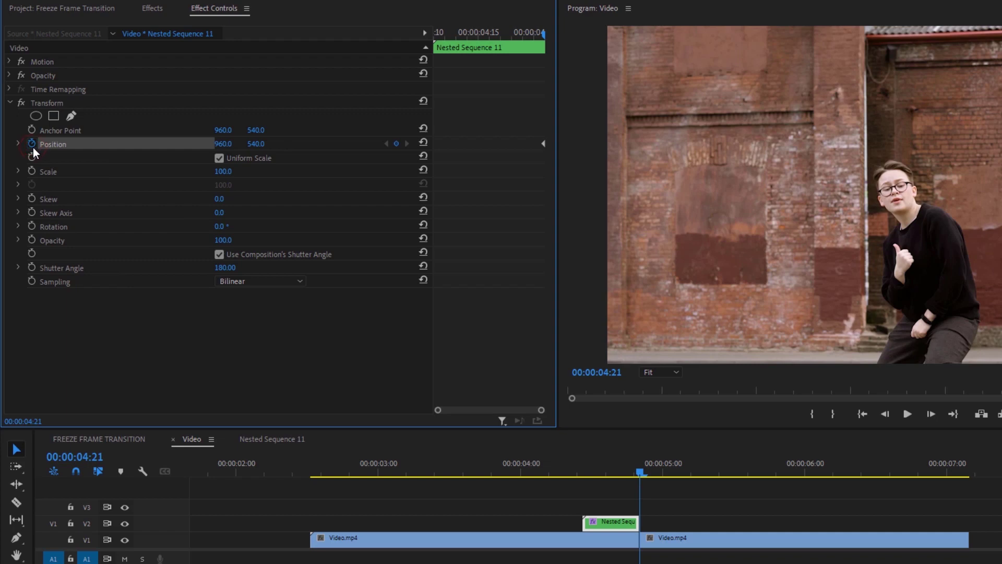
pyautogui.moveTo(453, 34); pyautogui.dragTo(424, 36)
pyautogui.click(256, 143)
pyautogui.write('1040')
pyautogui.press('Return')
# Step: Push Position Y down to 1242, preview the rise, and duplicate the clip onto V3
pyautogui.moveTo(258, 143); pyautogui.dragTo(363, 143)
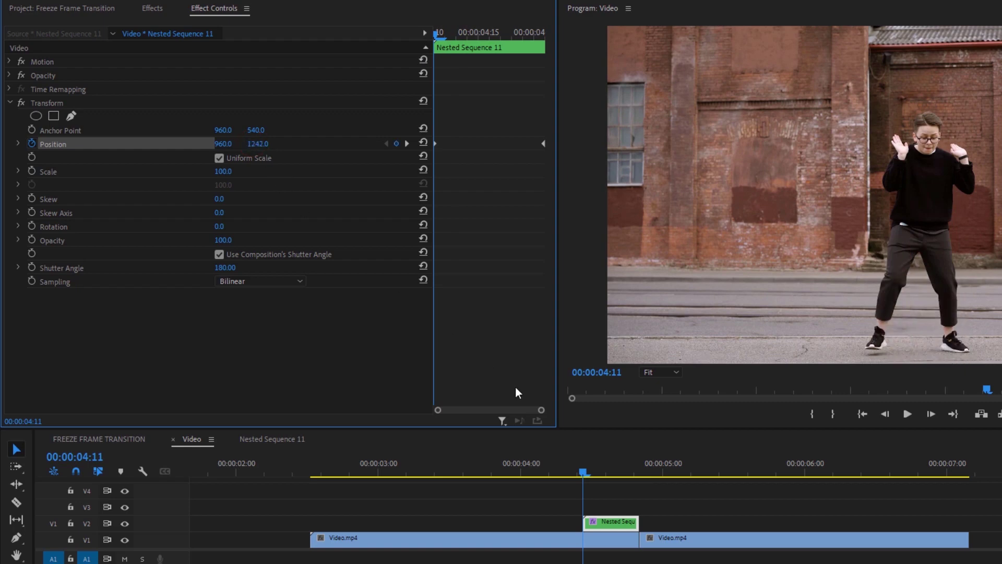
pyautogui.moveTo(582, 473); pyautogui.dragTo(625, 481)
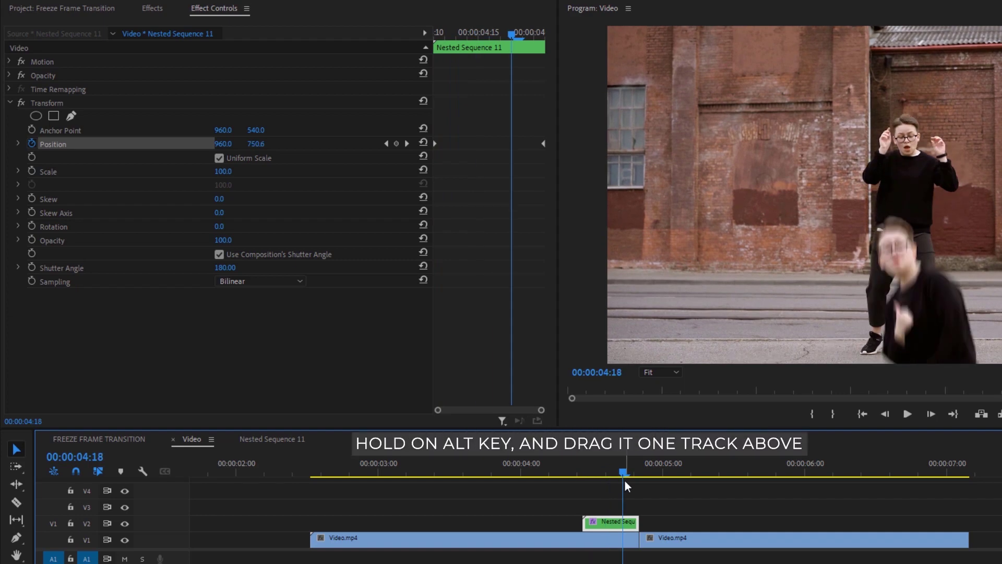
pyautogui.moveTo(611, 521); pyautogui.dragTo(614, 509)
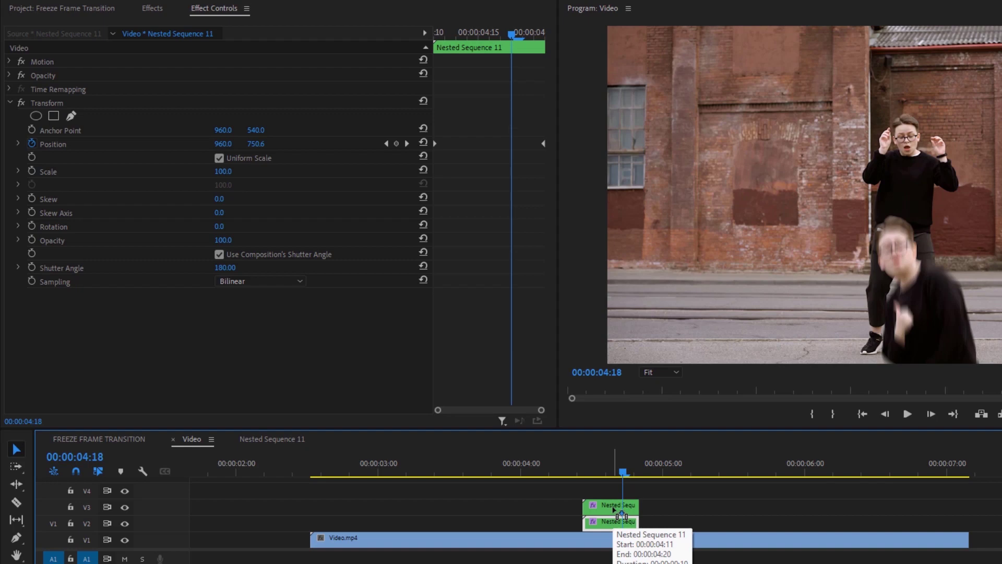
# Step: Move the V3 copy to start at 04:06 and extend it to end with the V2 clip
pyautogui.click(586, 471)
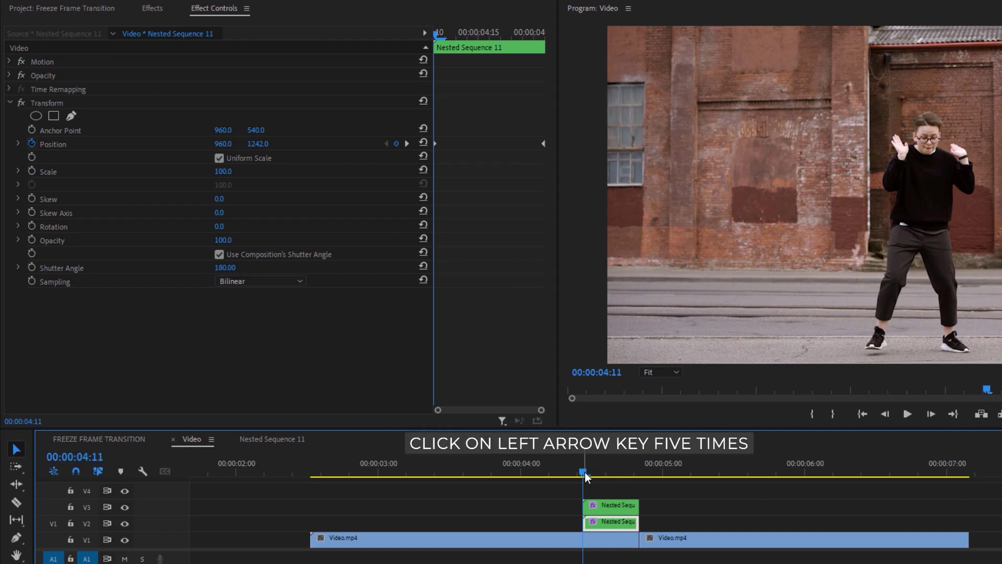
pyautogui.press('Left')
pyautogui.press('Left')
pyautogui.press('Left')
pyautogui.press('Left')
pyautogui.press('Left')
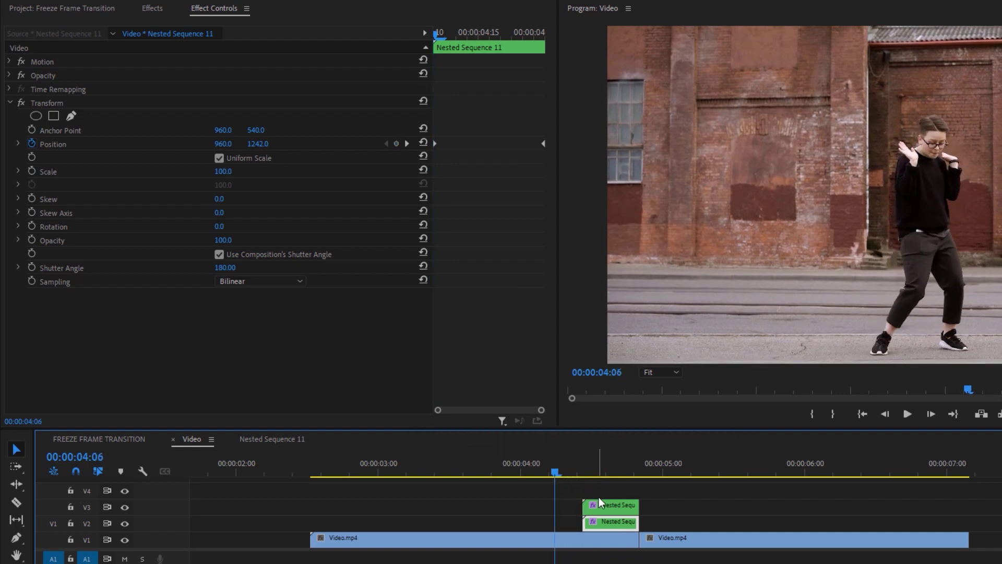
pyautogui.moveTo(606, 505); pyautogui.dragTo(637, 506)
pyautogui.moveTo(567, 471); pyautogui.dragTo(625, 485)
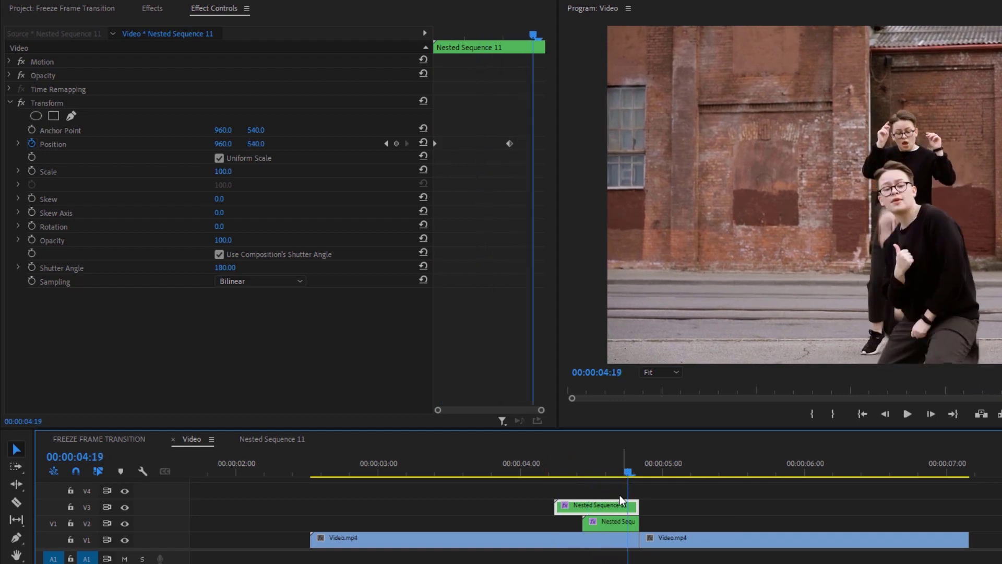
# Step: Set the V3 copy's Motion Position to 860, 640, then duplicate it onto V4
pyautogui.click(10, 62)
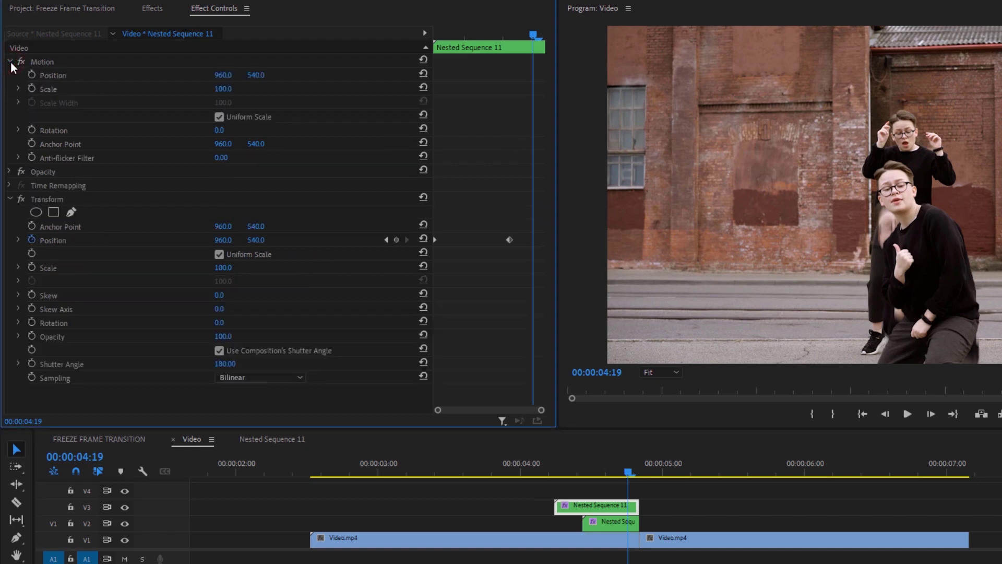
pyautogui.click(223, 75)
pyautogui.write('860')
pyautogui.press('Return')
pyautogui.click(255, 75)
pyautogui.write('640')
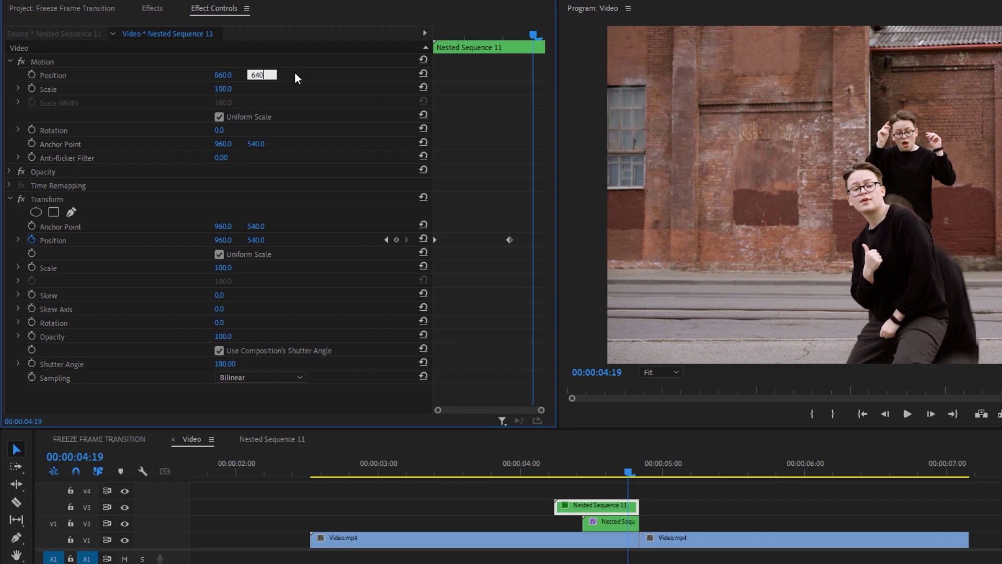
pyautogui.press('Return')
pyautogui.moveTo(553, 464); pyautogui.dragTo(628, 492)
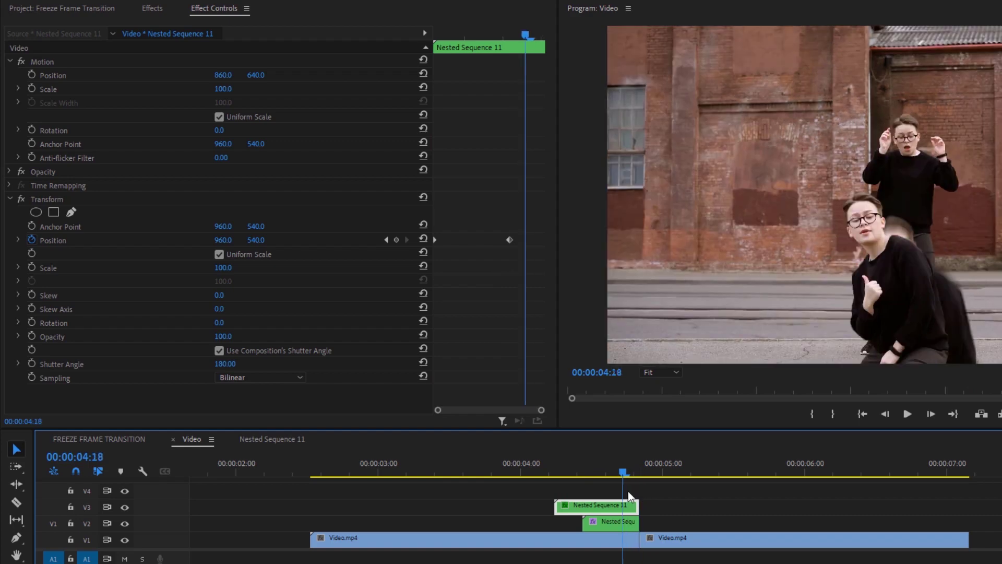
pyautogui.moveTo(579, 506); pyautogui.dragTo(559, 489)
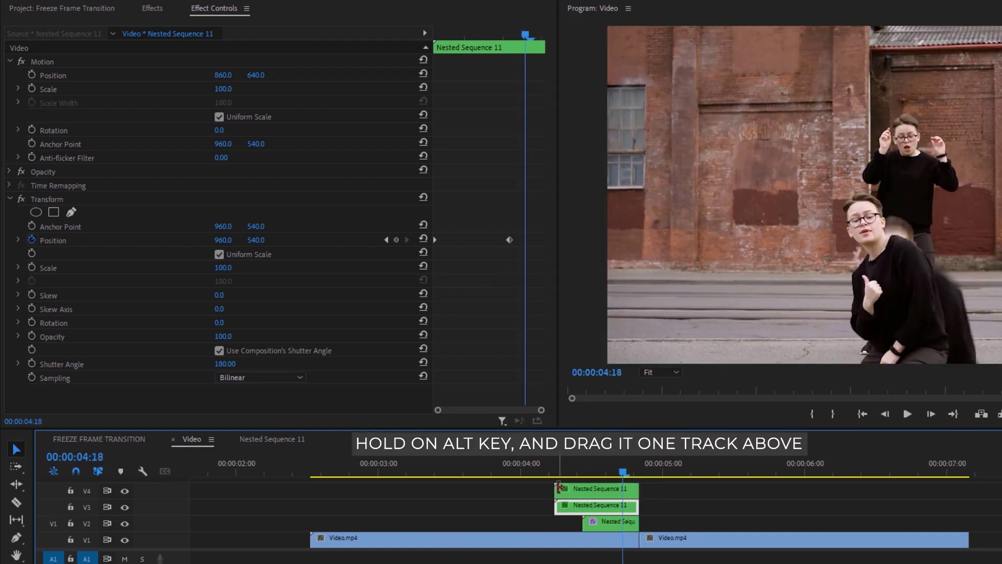
# Step: Move the V4 copy to start at 04:01 and extend it to end with the other copies
pyautogui.click(557, 471)
pyautogui.press('Left')
pyautogui.press('Left')
pyautogui.press('Left')
pyautogui.press('Left')
pyautogui.press('Left')
pyautogui.moveTo(568, 488); pyautogui.dragTo(544, 496)
pyautogui.moveTo(610, 489); pyautogui.dragTo(644, 489)
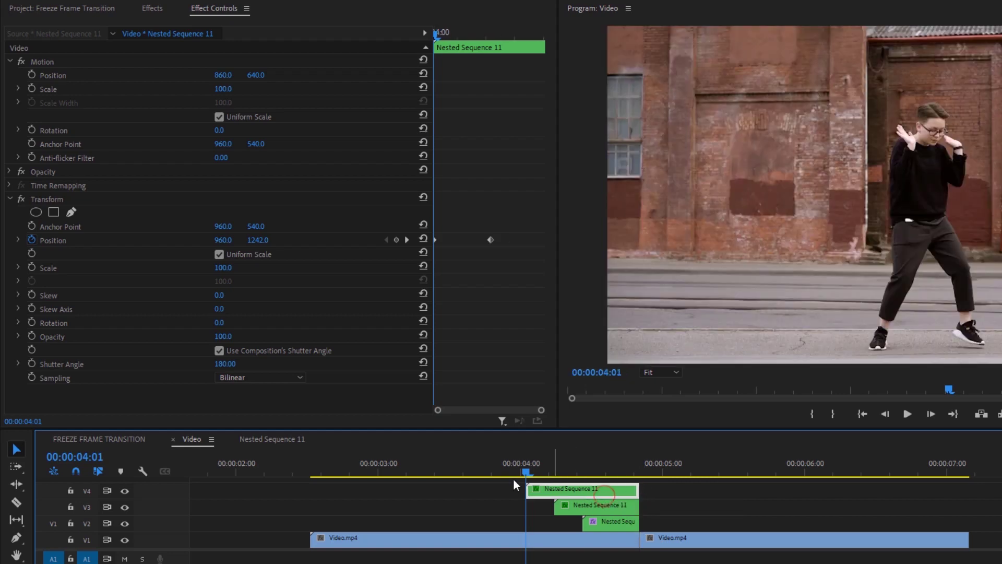
# Step: Set the V4 copy's Motion Position to 760, 740 and play back the stacked rising copies
pyautogui.click(219, 74)
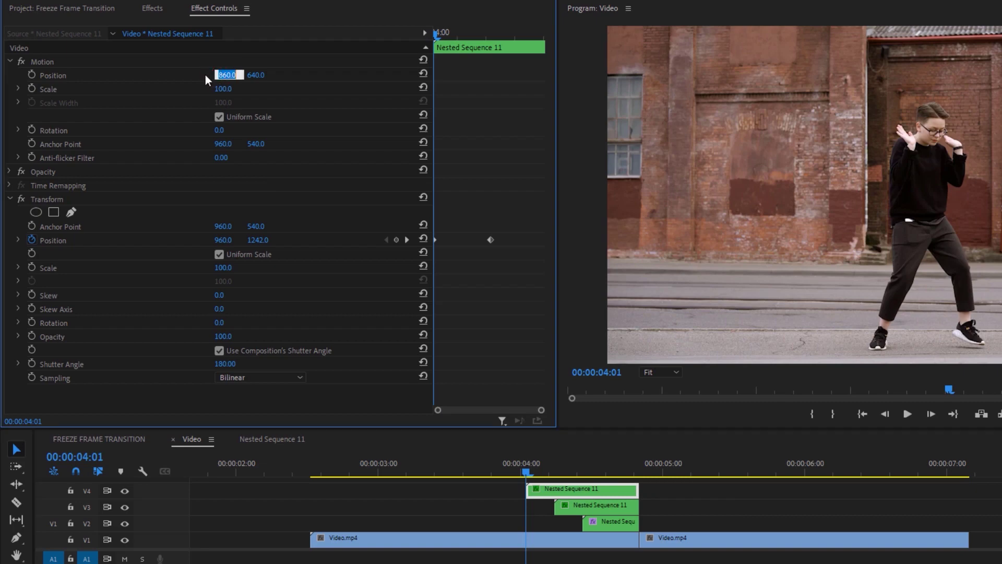
pyautogui.write('760')
pyautogui.press('Return')
pyautogui.click(256, 75)
pyautogui.write('740')
pyautogui.press('Return')
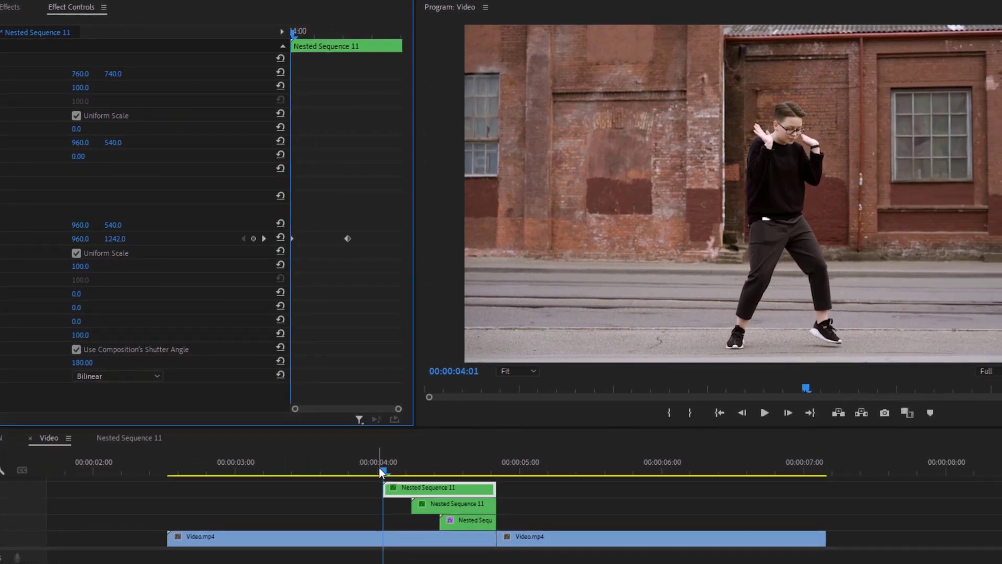
pyautogui.moveTo(521, 469); pyautogui.dragTo(473, 520)
pyautogui.press('space')
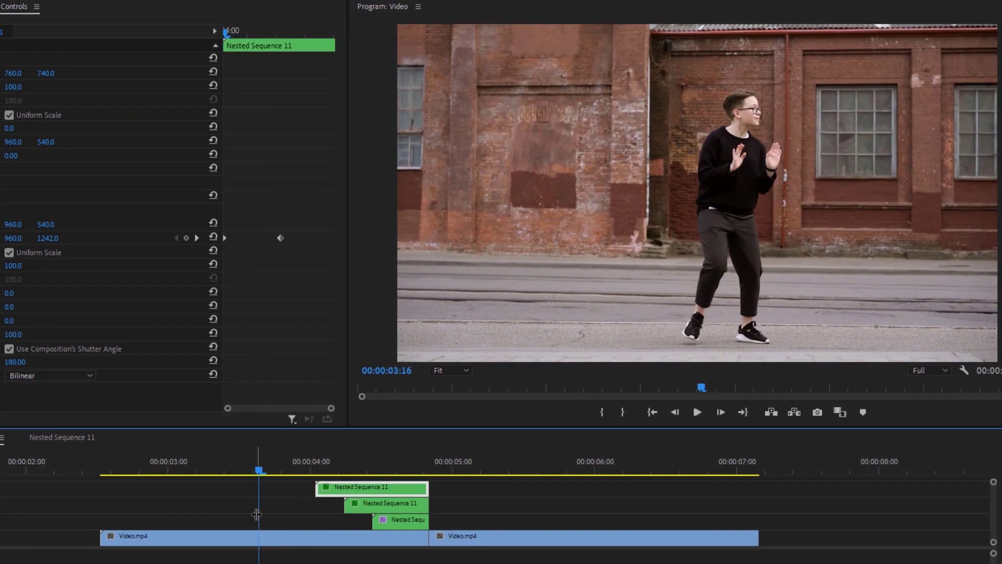